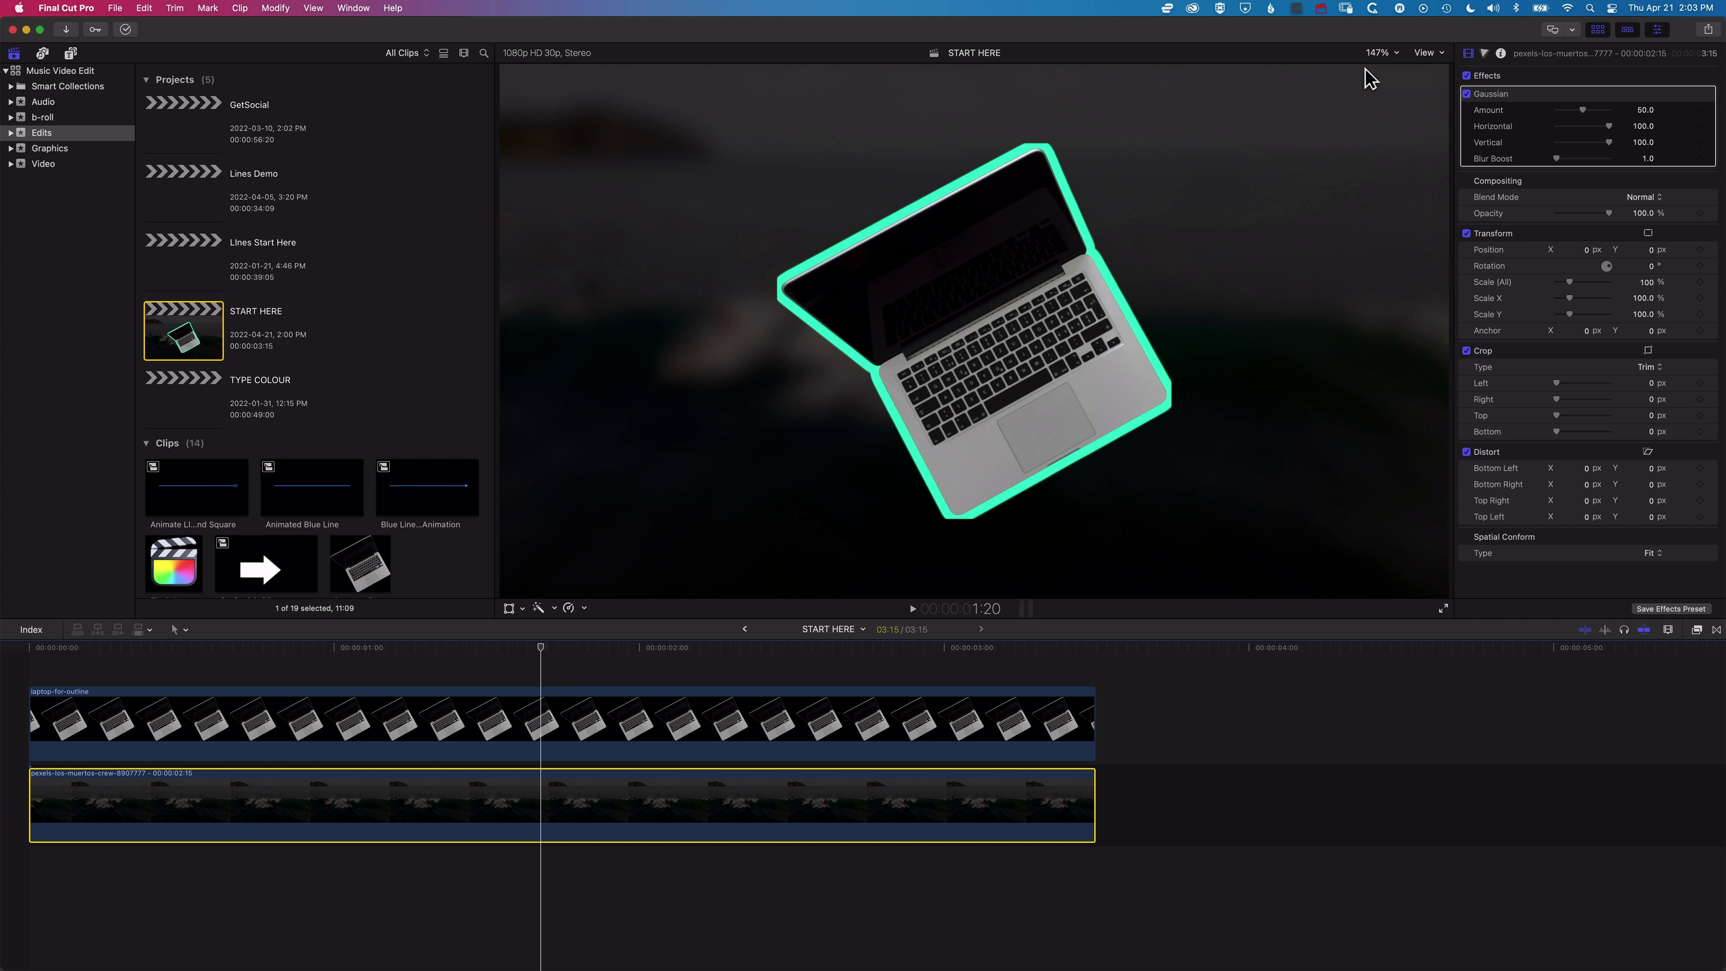
Zoom the viewer to 400% and widen the laptop clip's PT Outline to 25.0.
left_click(1382, 52)
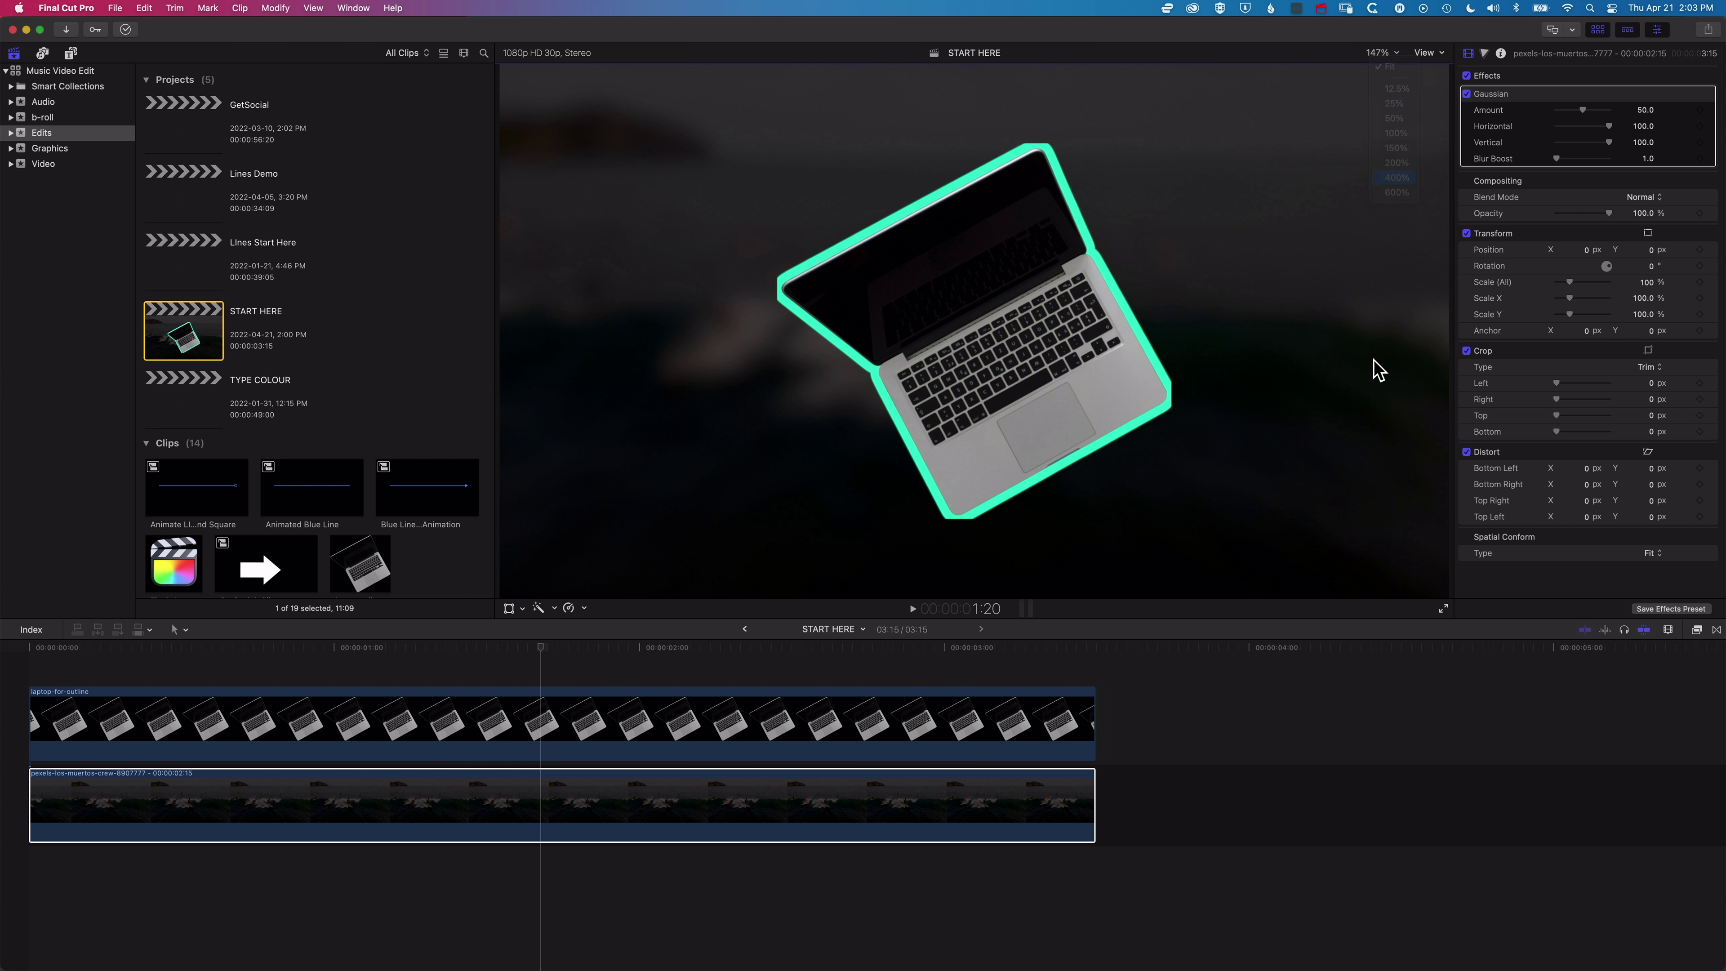
scroll(1427, 331, "left", 10)
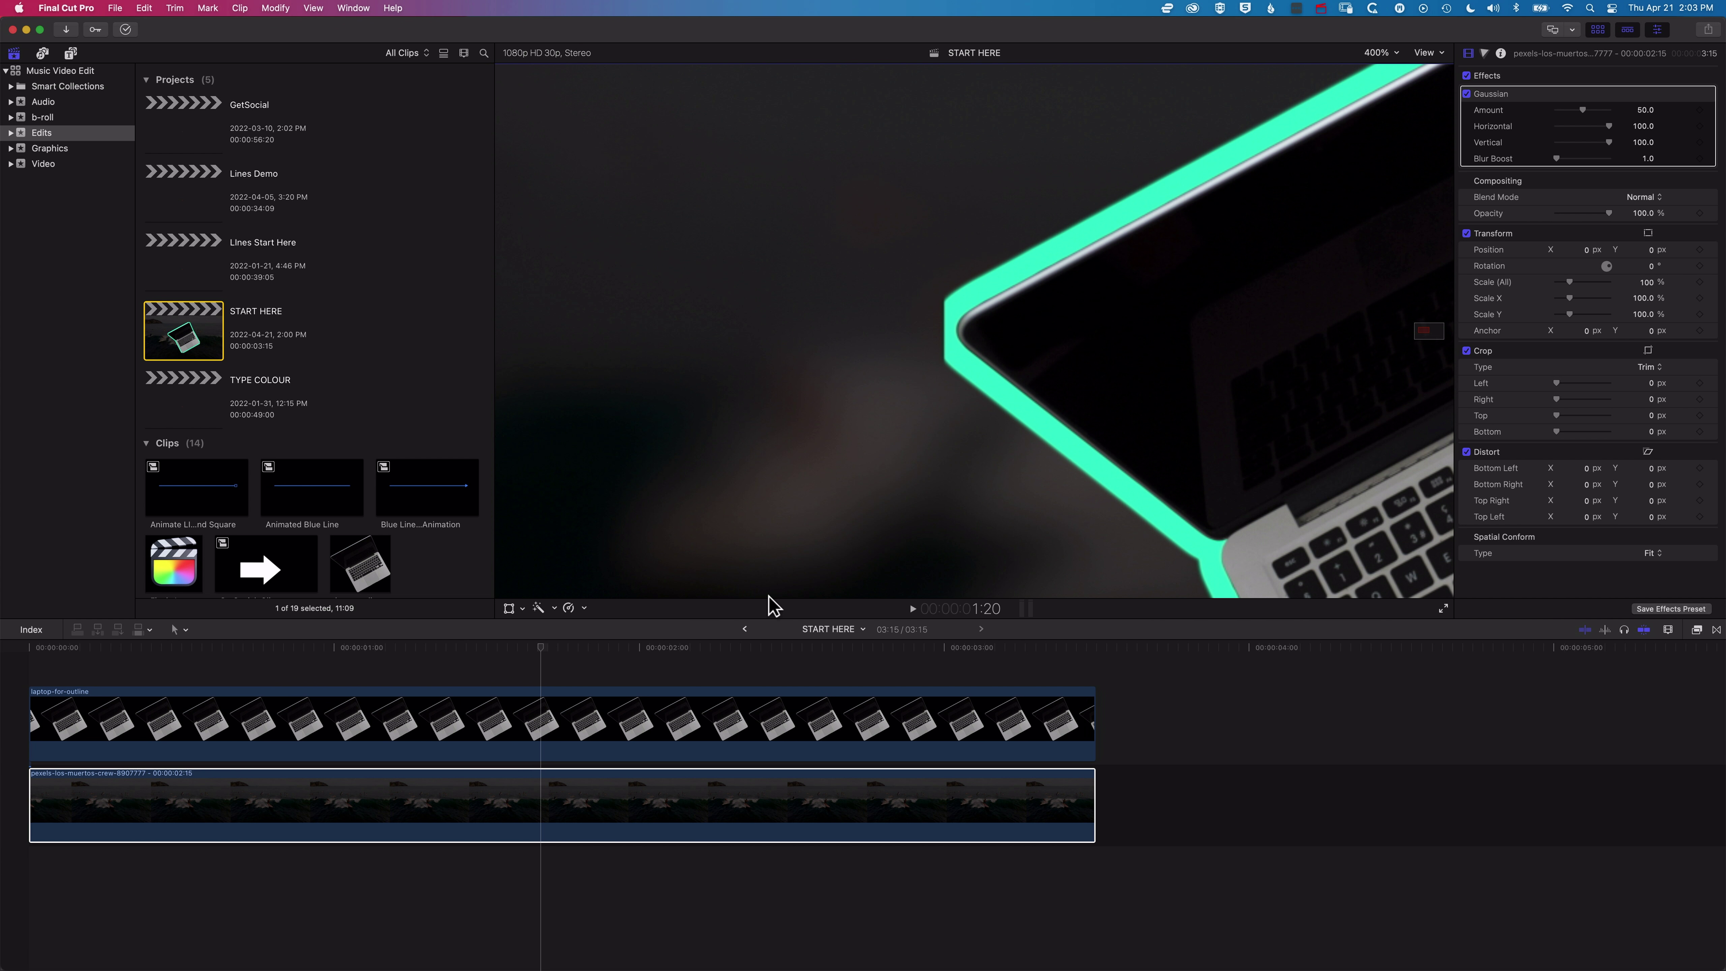
left_click(681, 727)
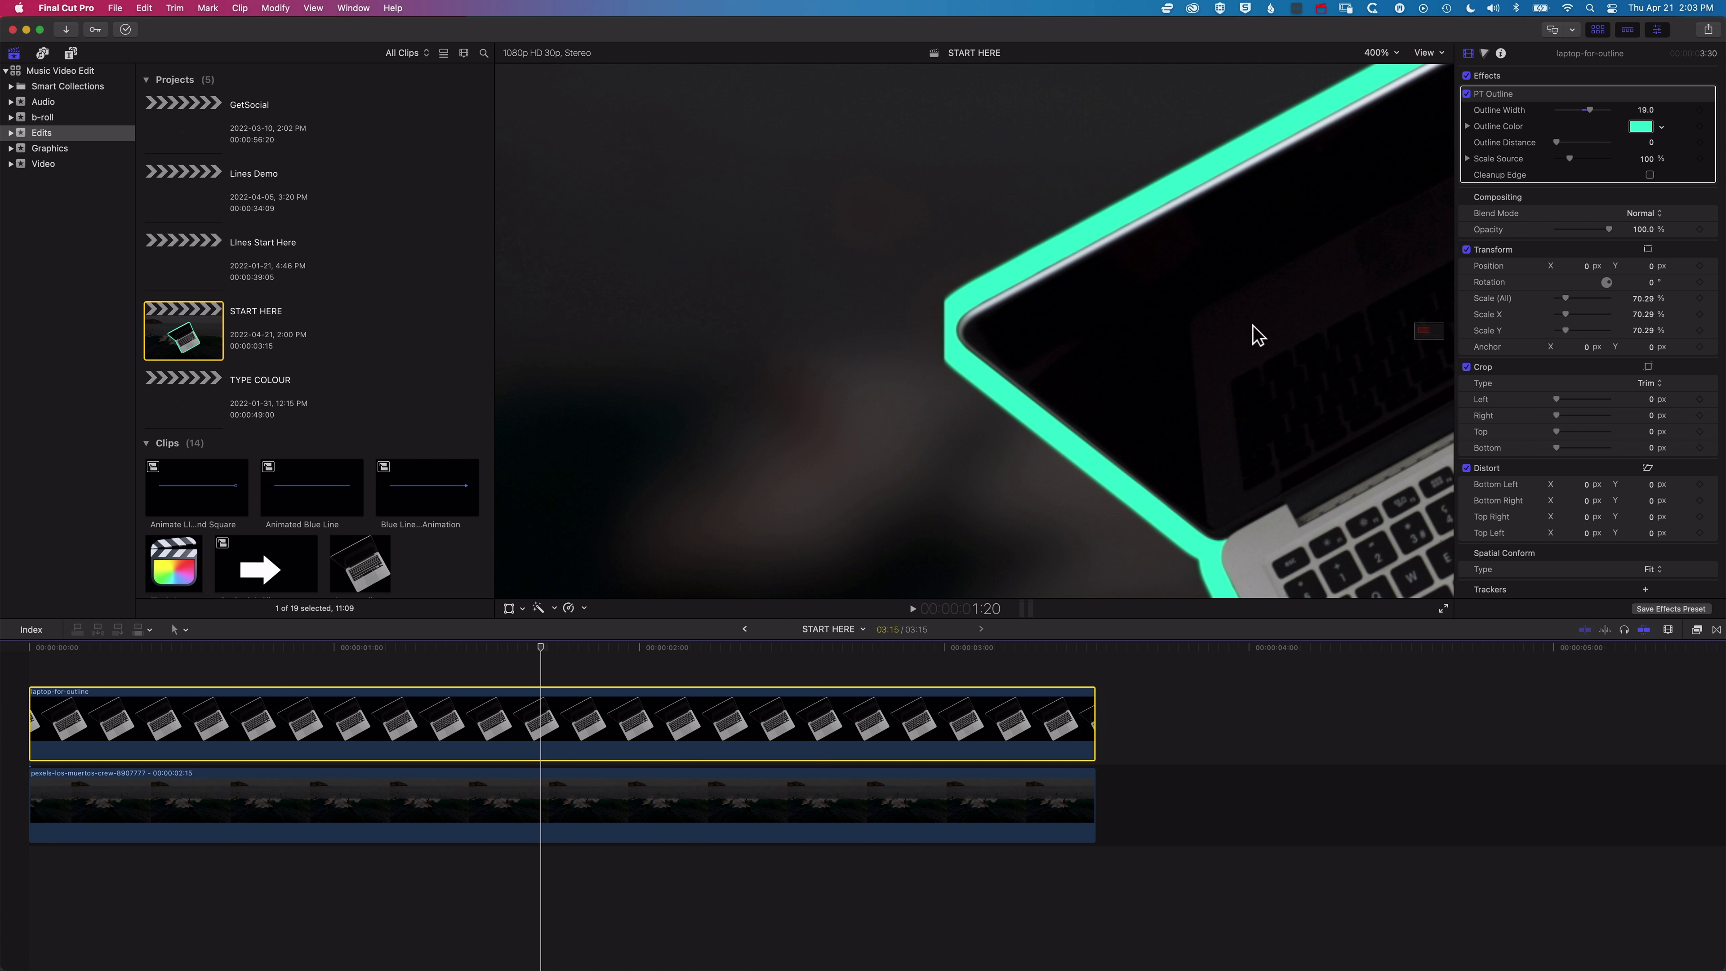
left_click_drag(1589, 110, 1601, 112)
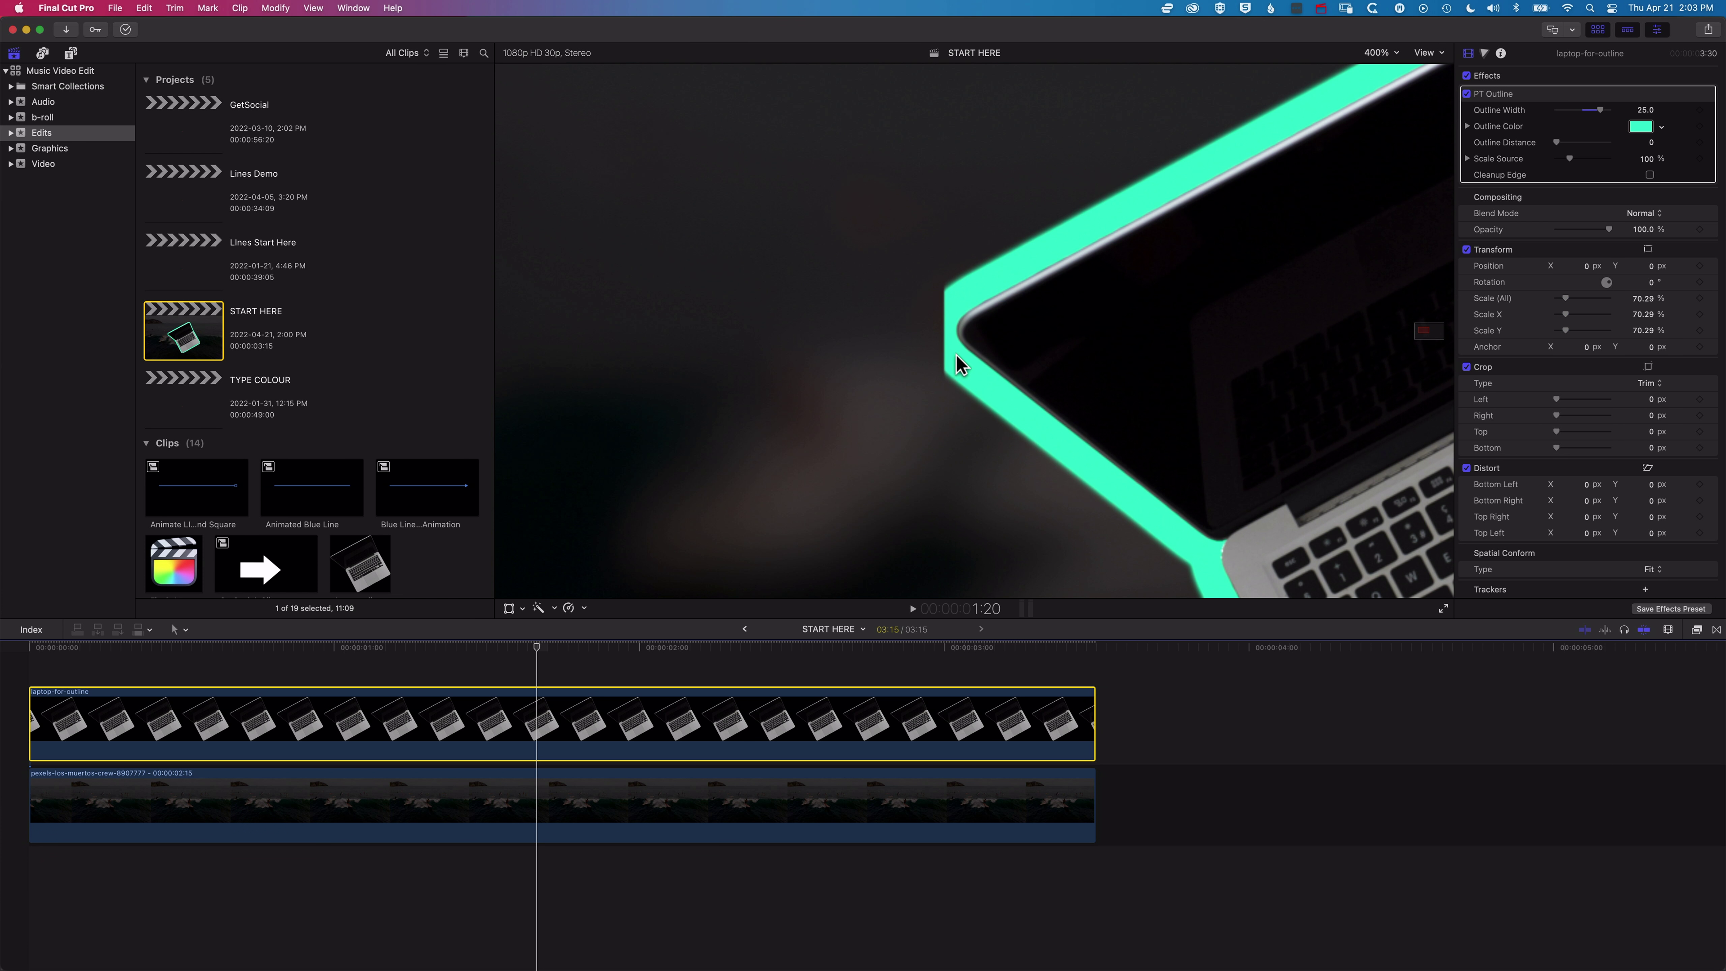
left_click(509, 610)
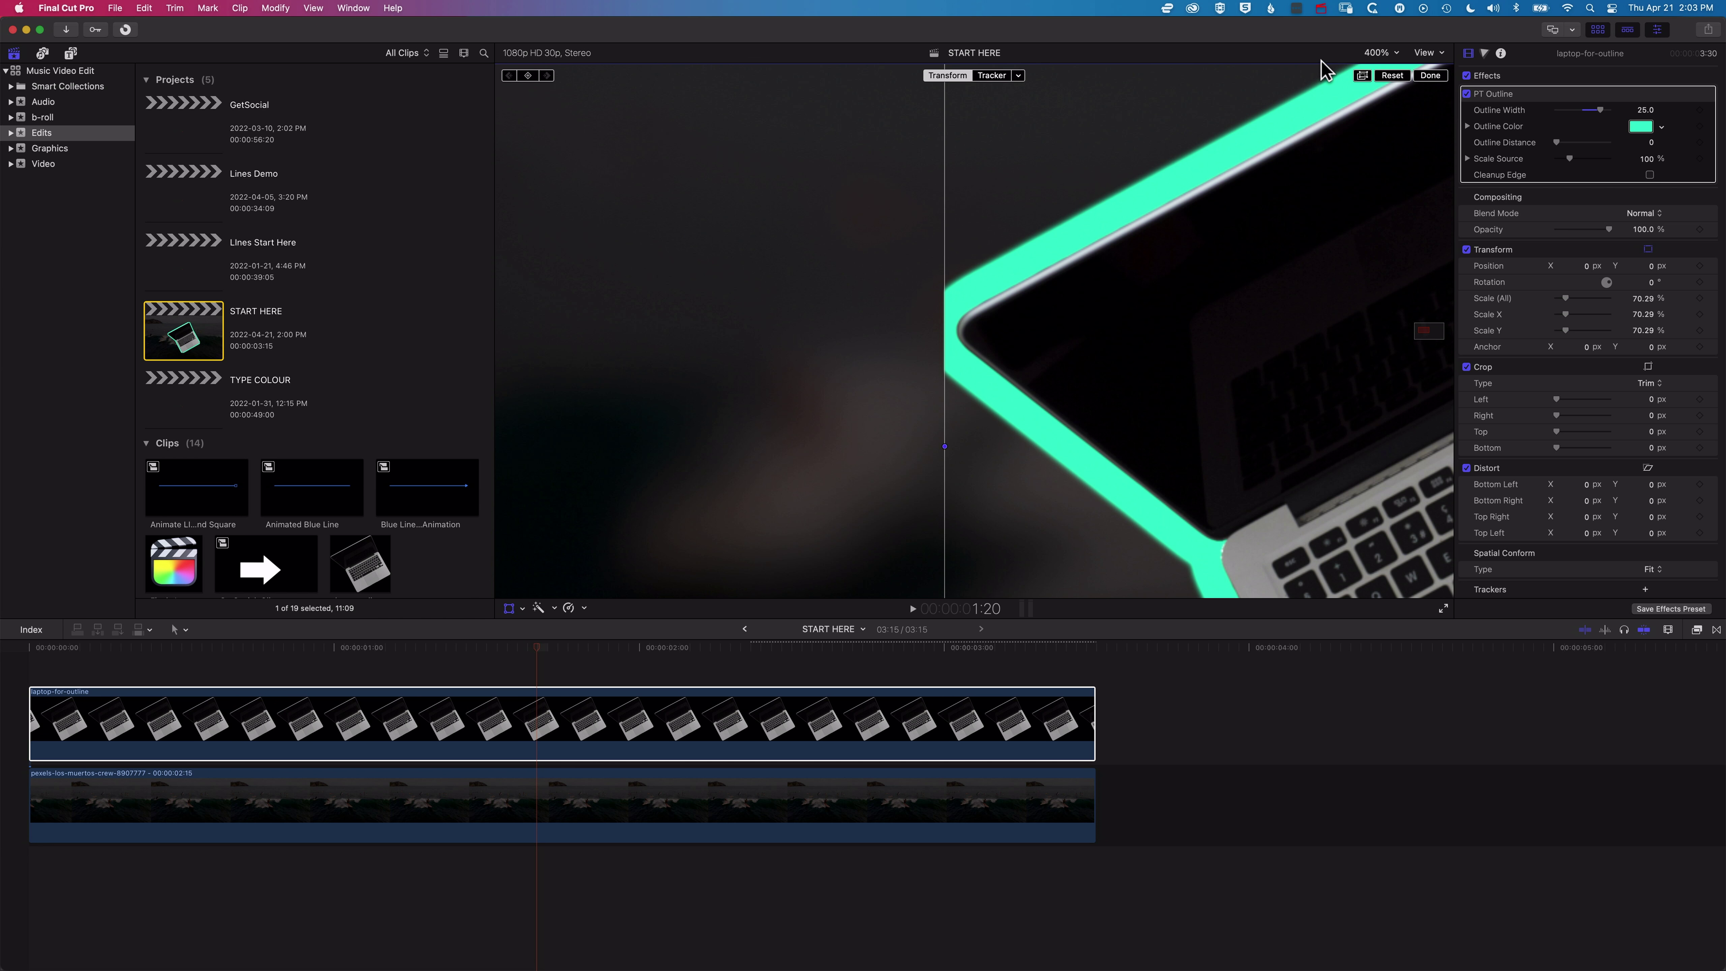
Return the viewer to Fit, delete the outlined laptop clip, and select laptop-for-outline in the browser.
left_click(1378, 52)
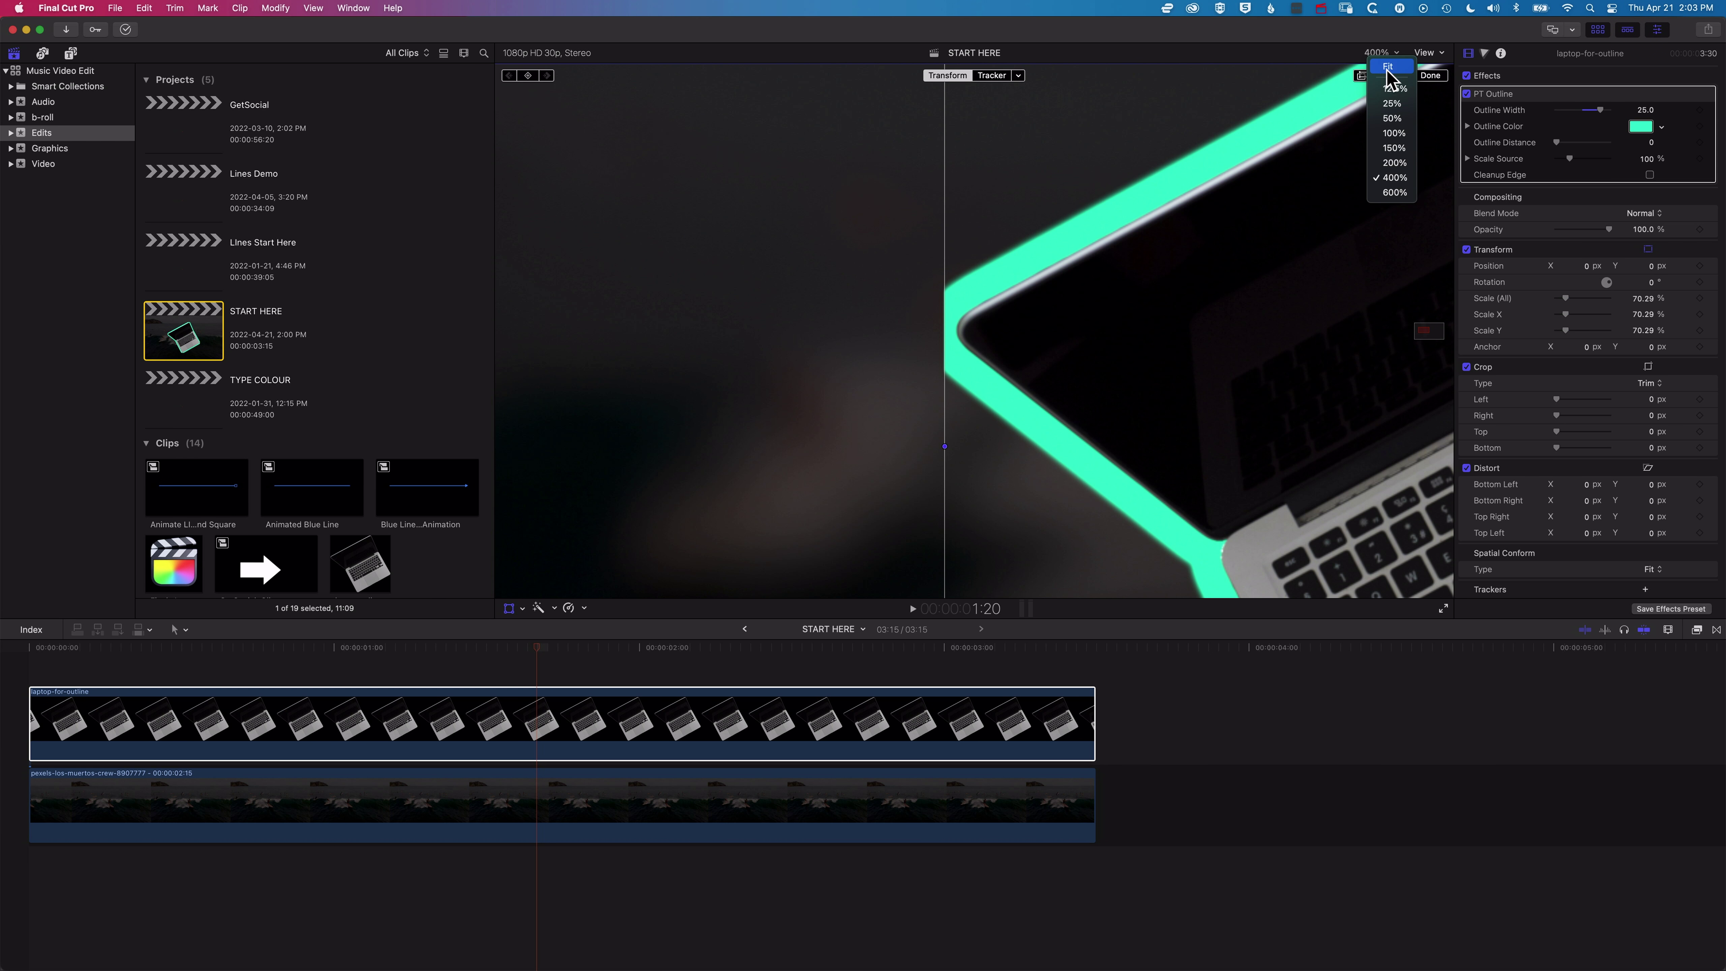
left_click(1389, 72)
left_click(554, 726)
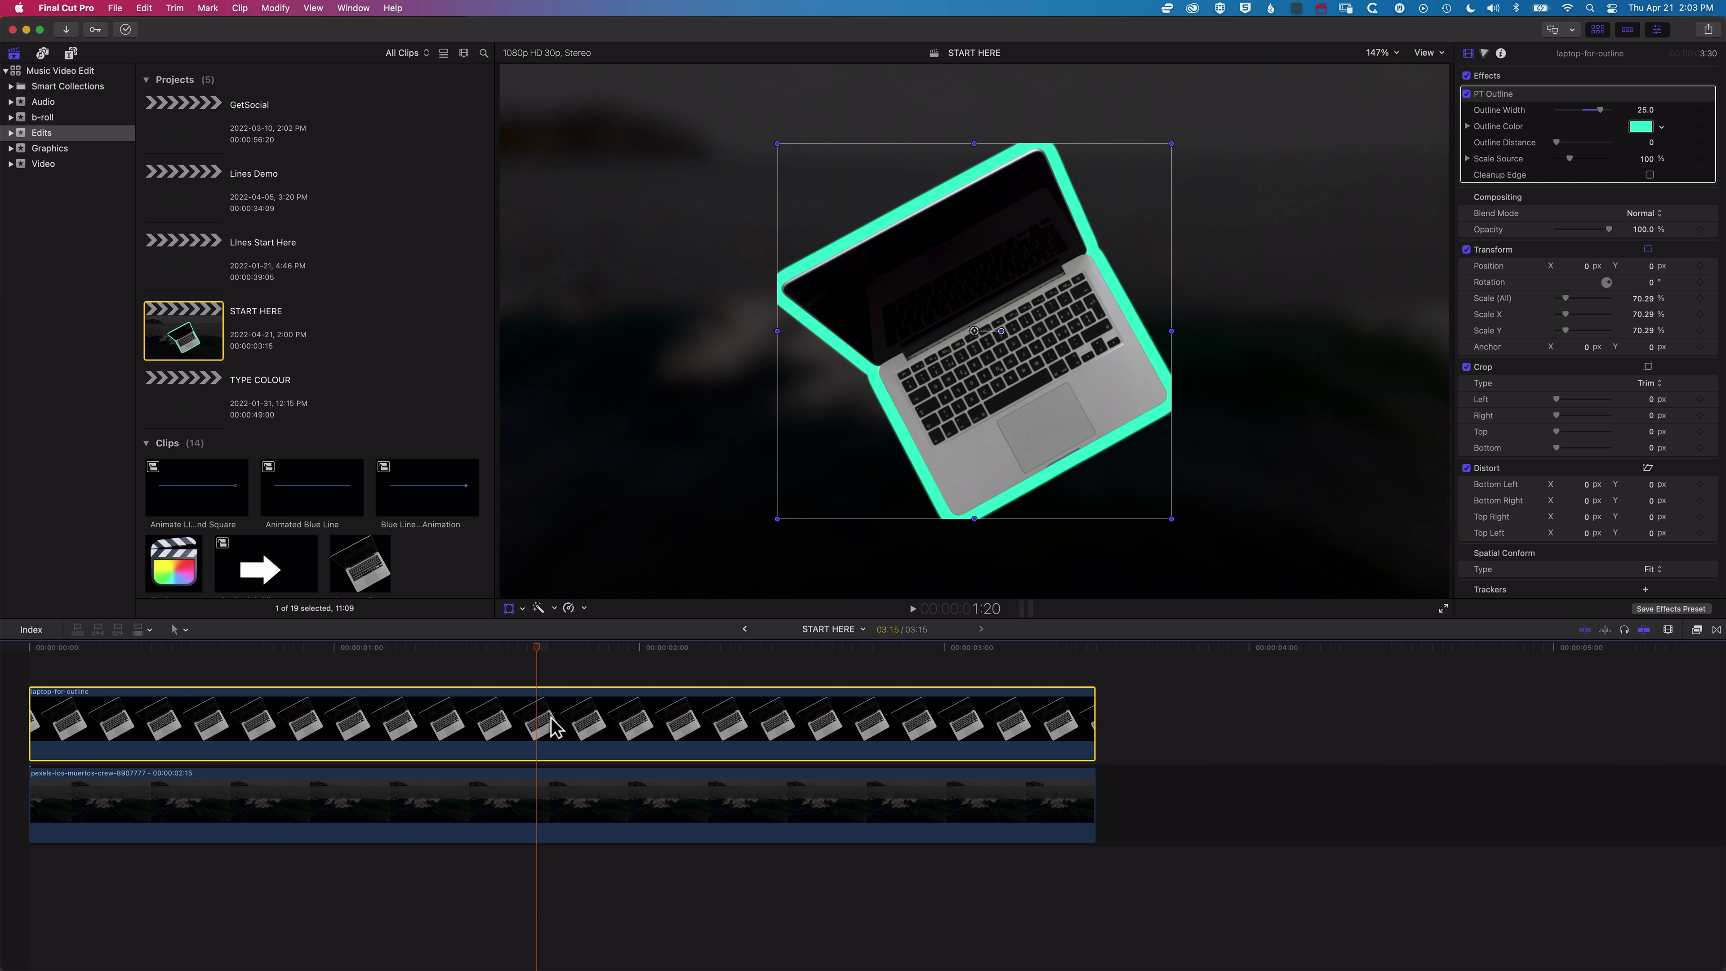
key("Delete")
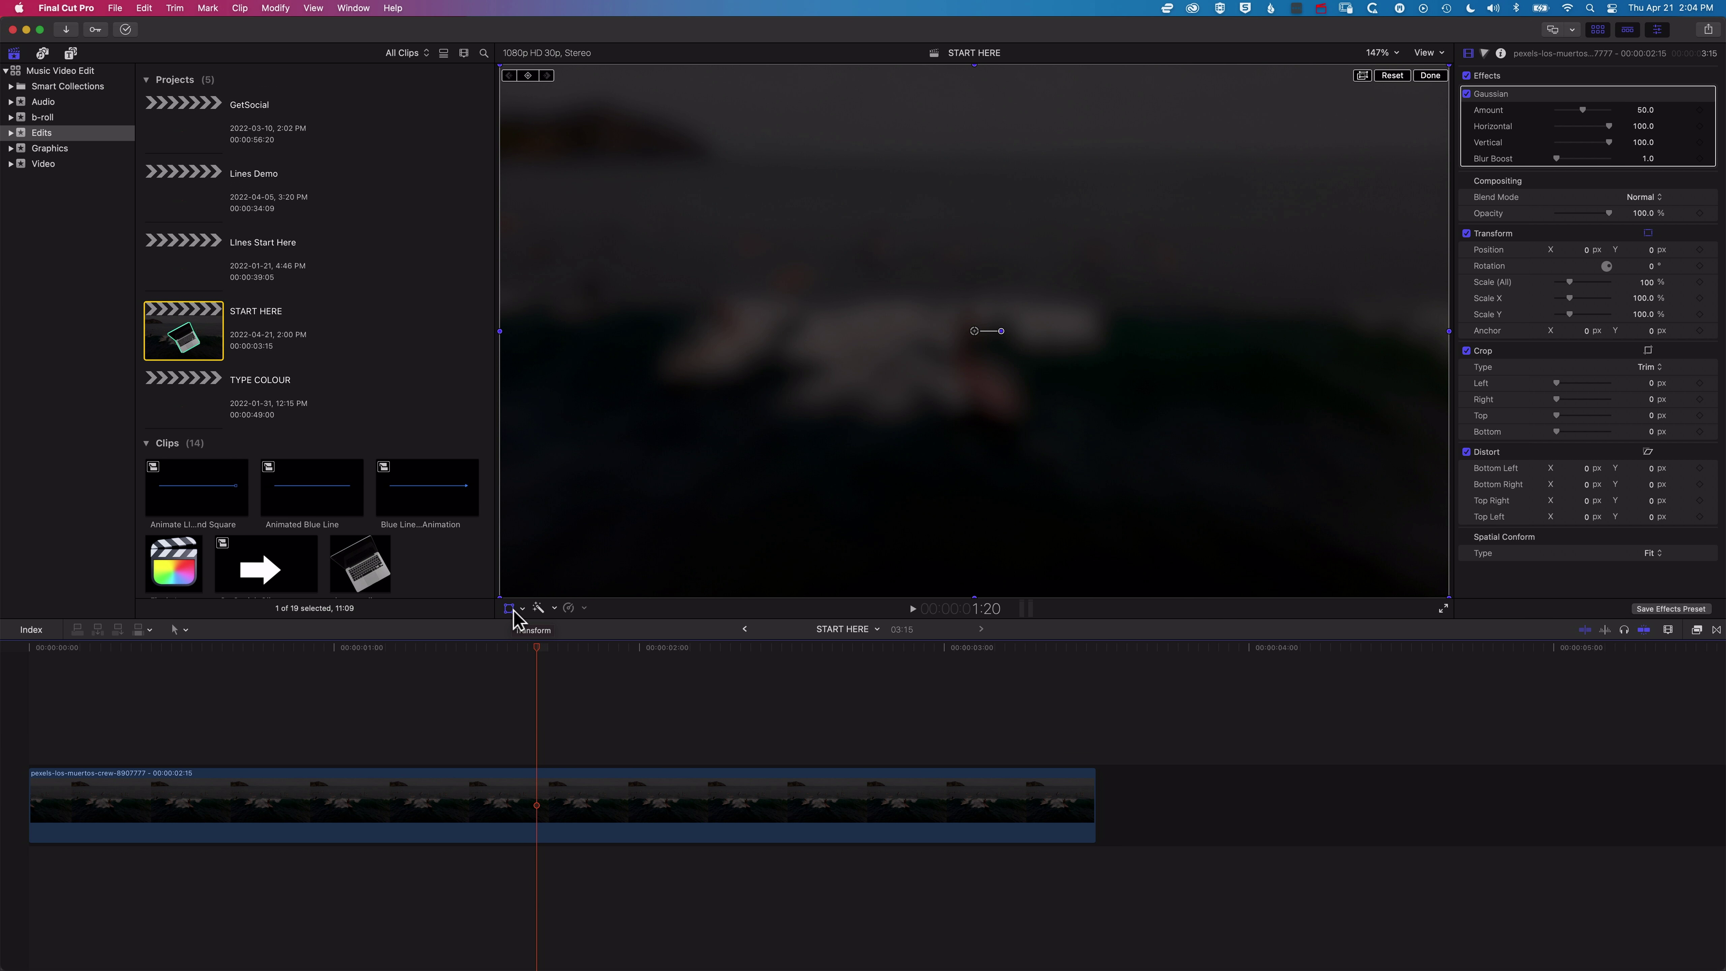
left_click(512, 609)
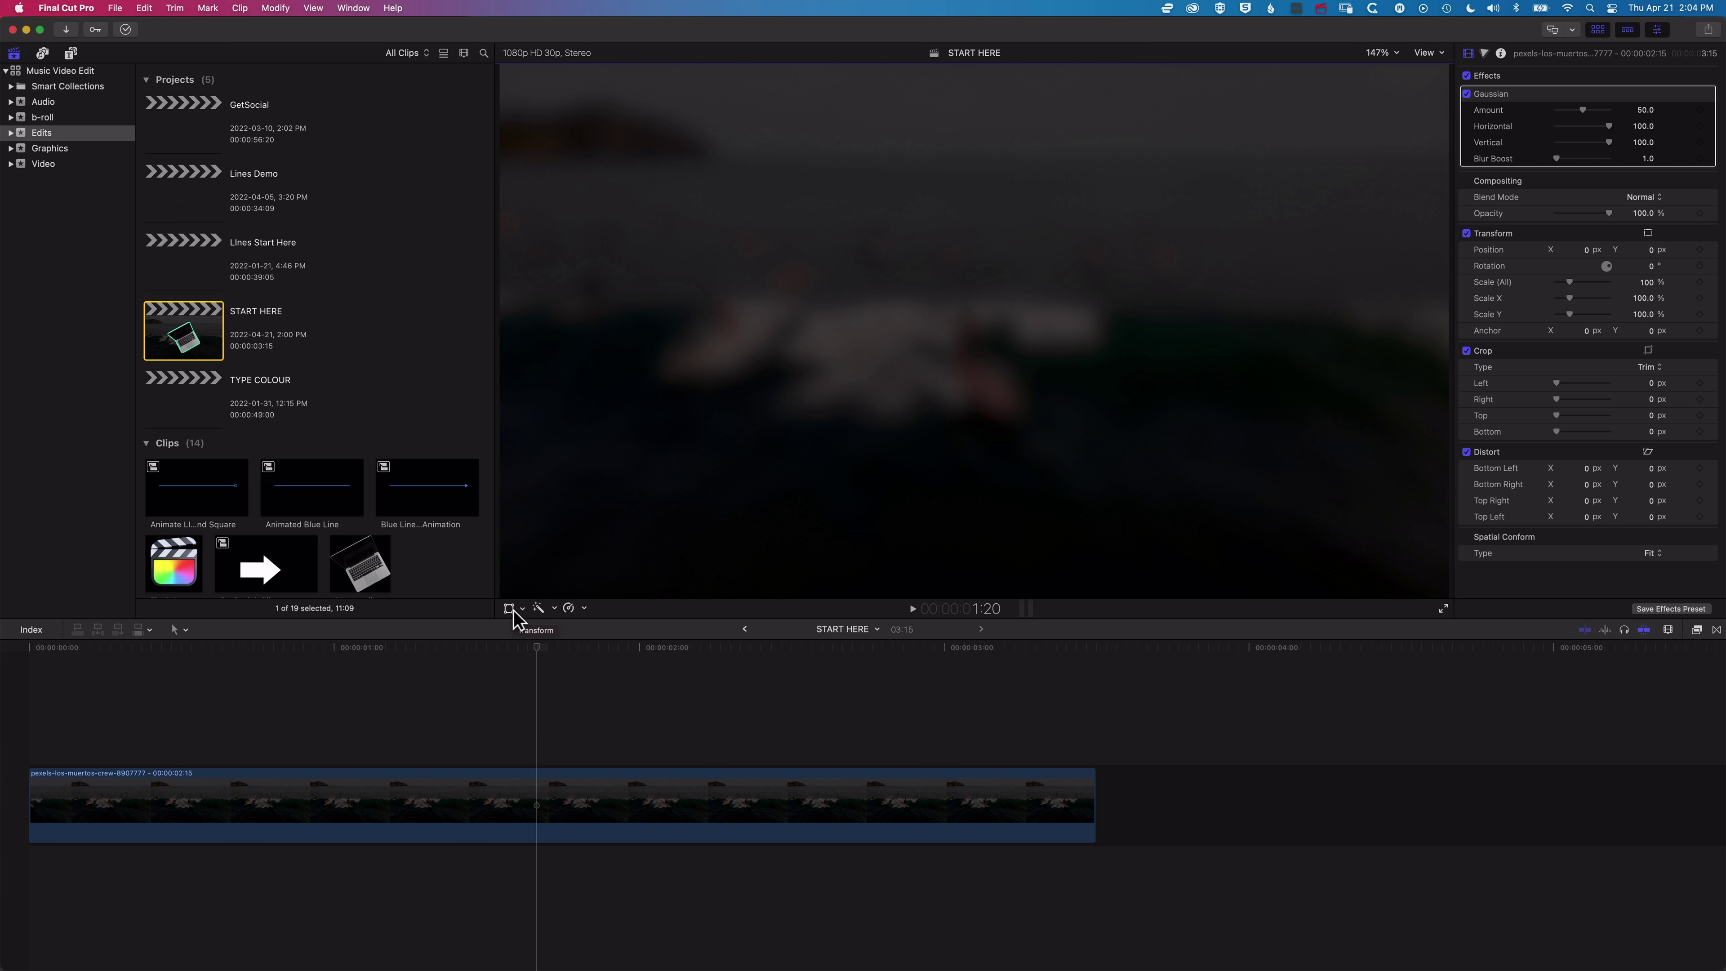
left_click(361, 563)
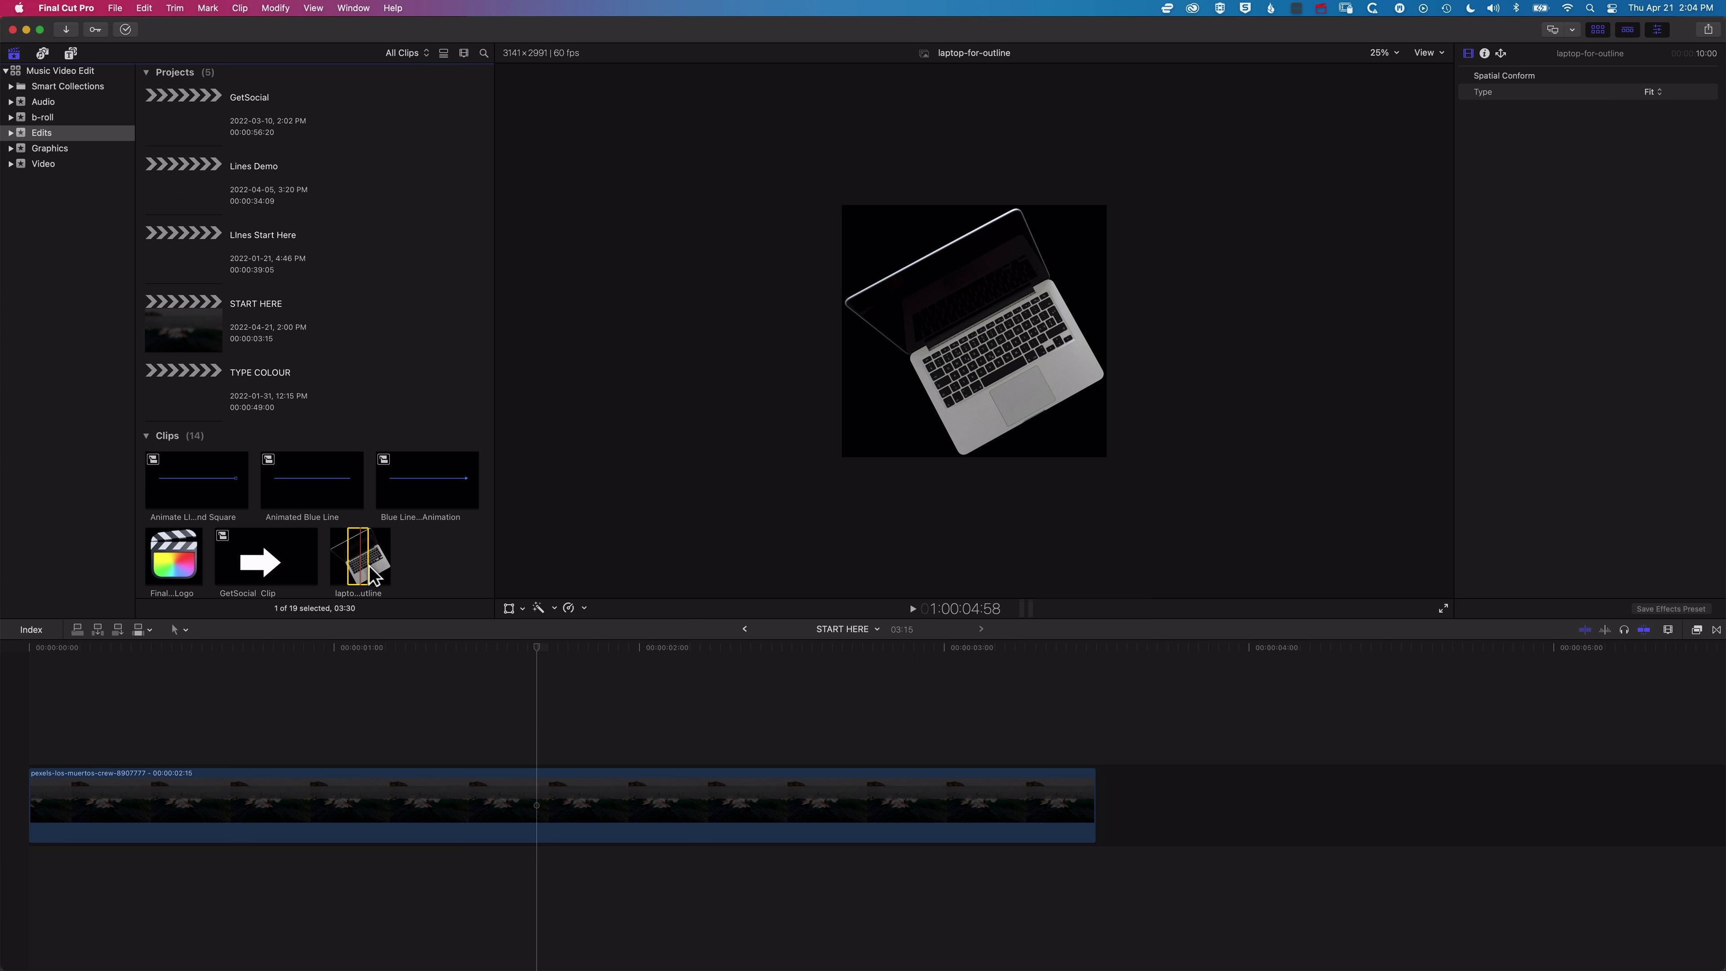
Place laptop-for-outline above the blurred video, scale it to 61.65%, and nudge it left.
left_click_drag(369, 565, 316, 704)
left_click(514, 650)
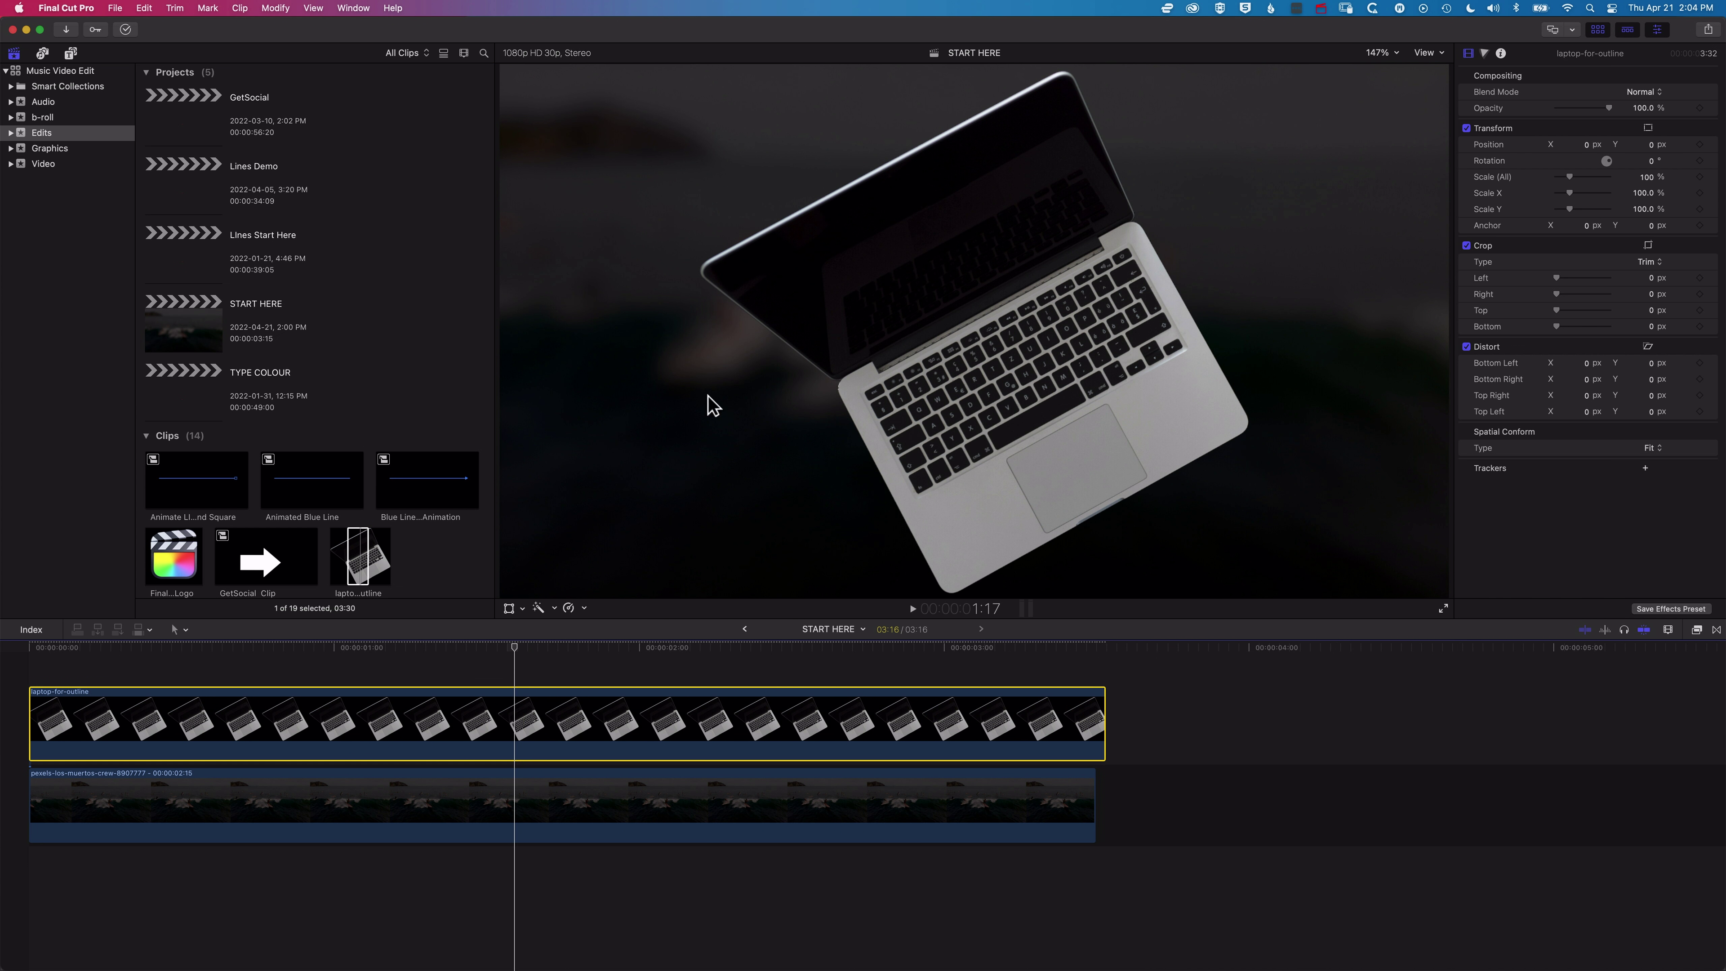
left_click(511, 609)
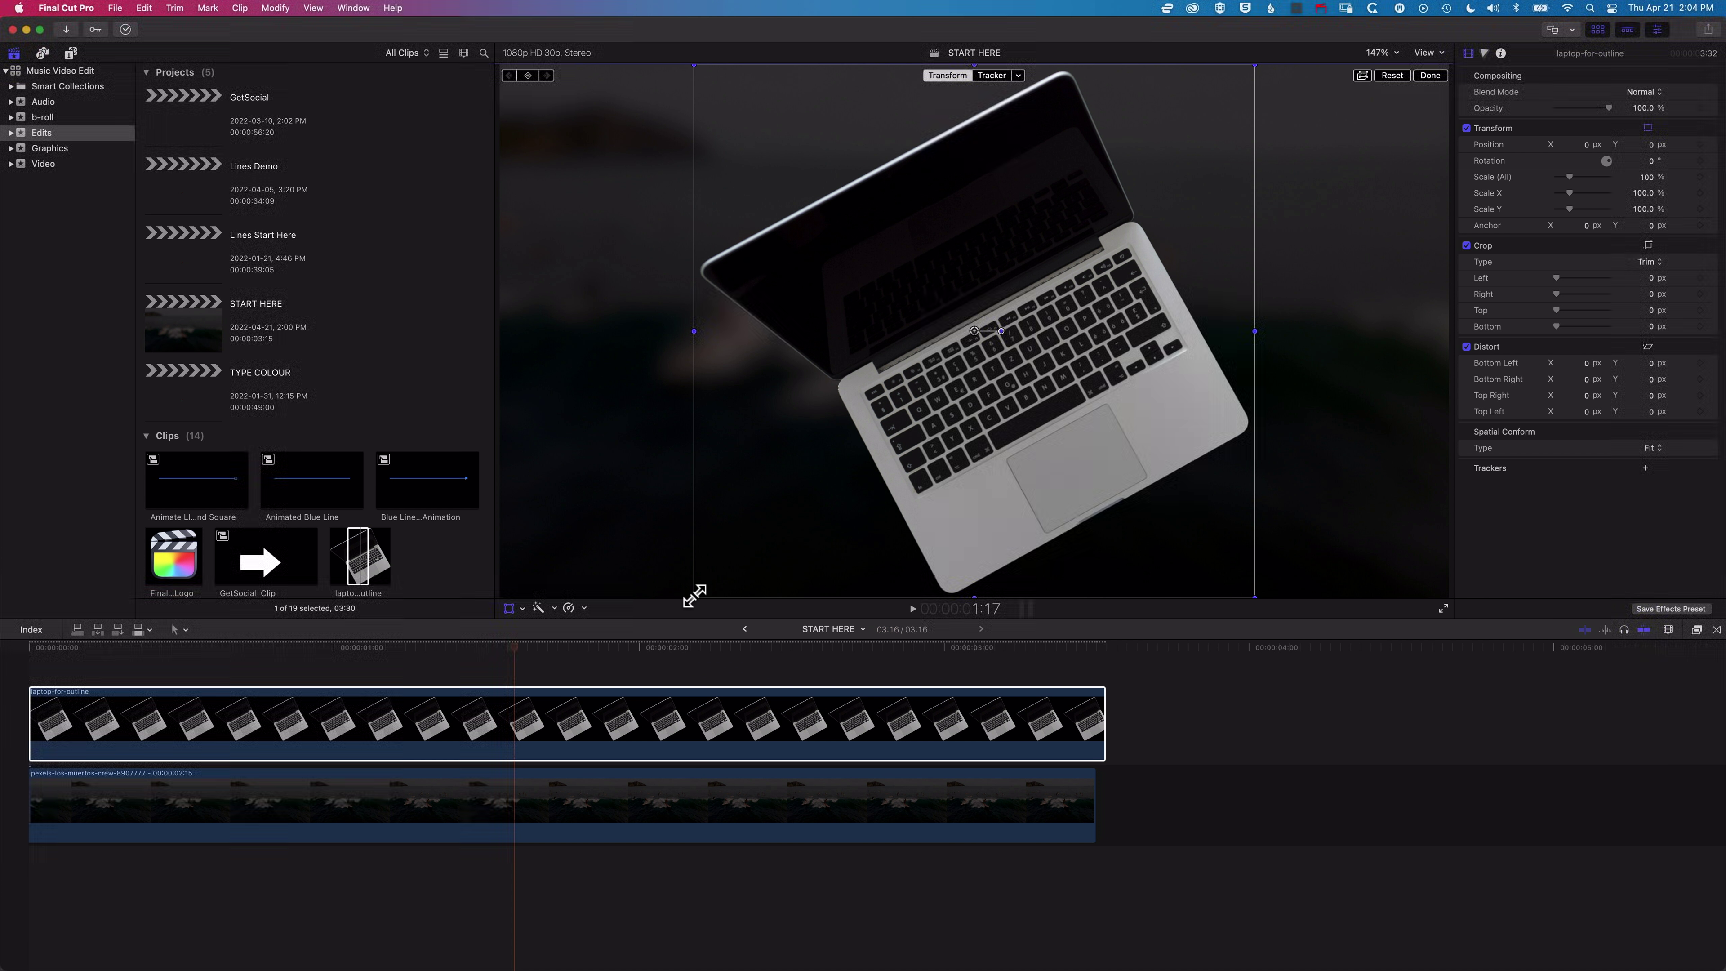
left_click_drag(694, 597, 802, 496)
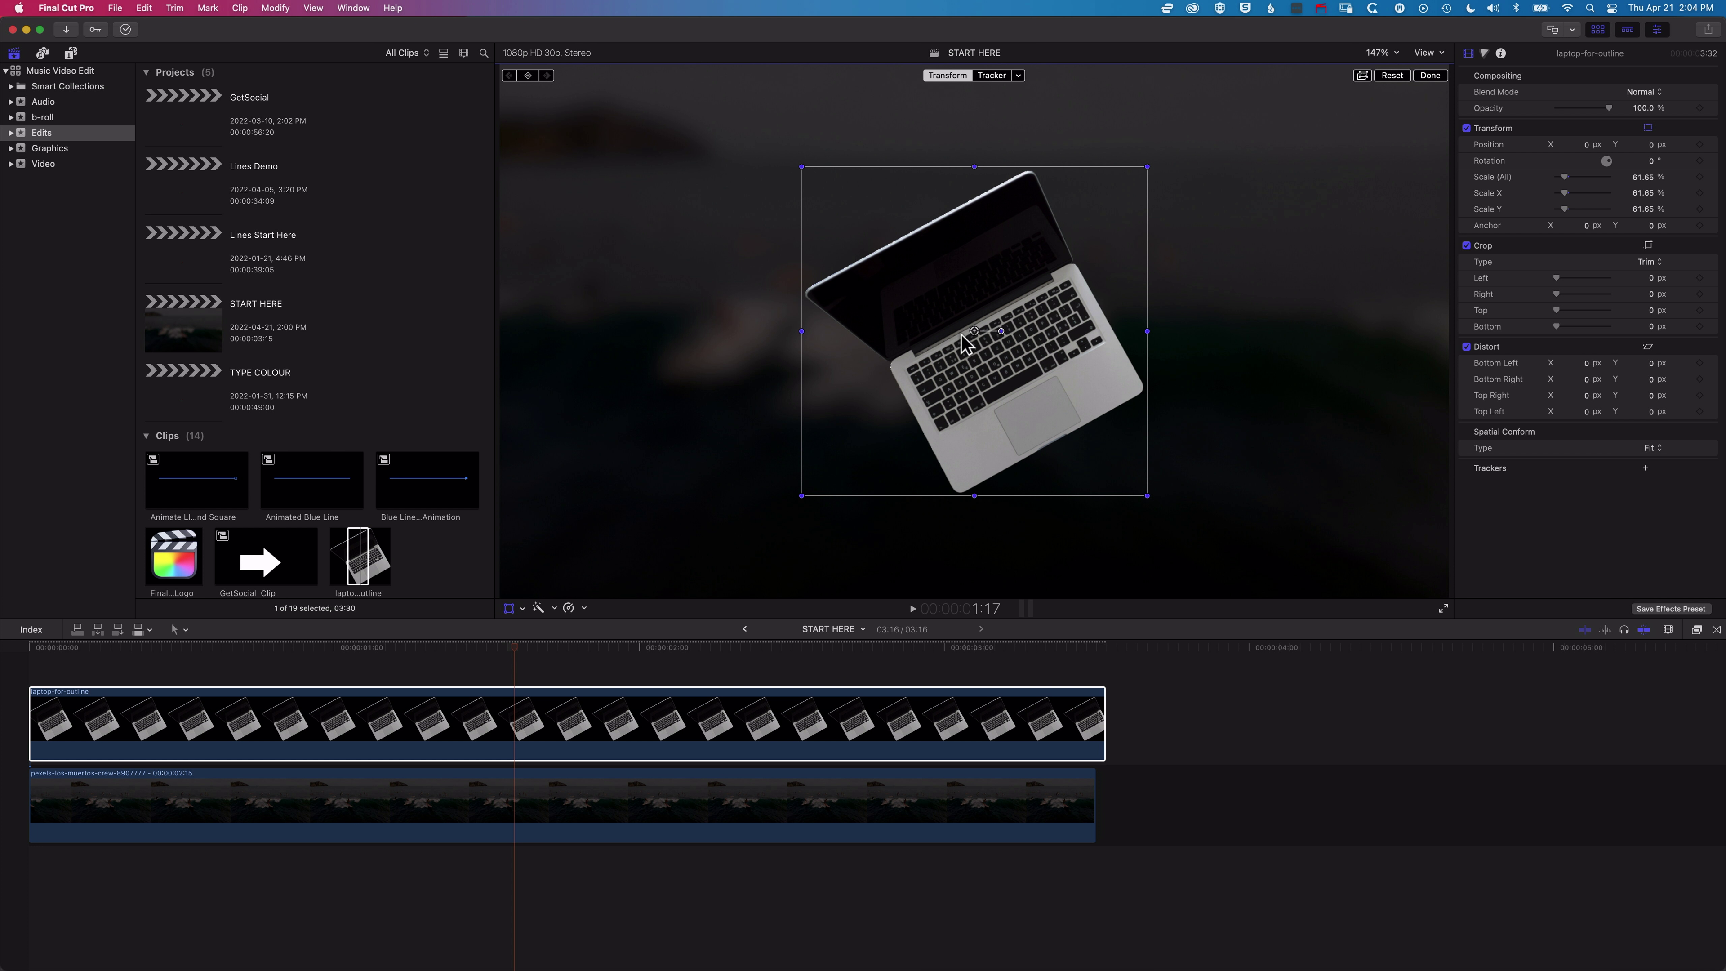
mouse_move(974, 314)
left_mouse_down()
mouse_move(907, 306)
mouse_move(1040, 309)
mouse_move(957, 321)
left_mouse_up()
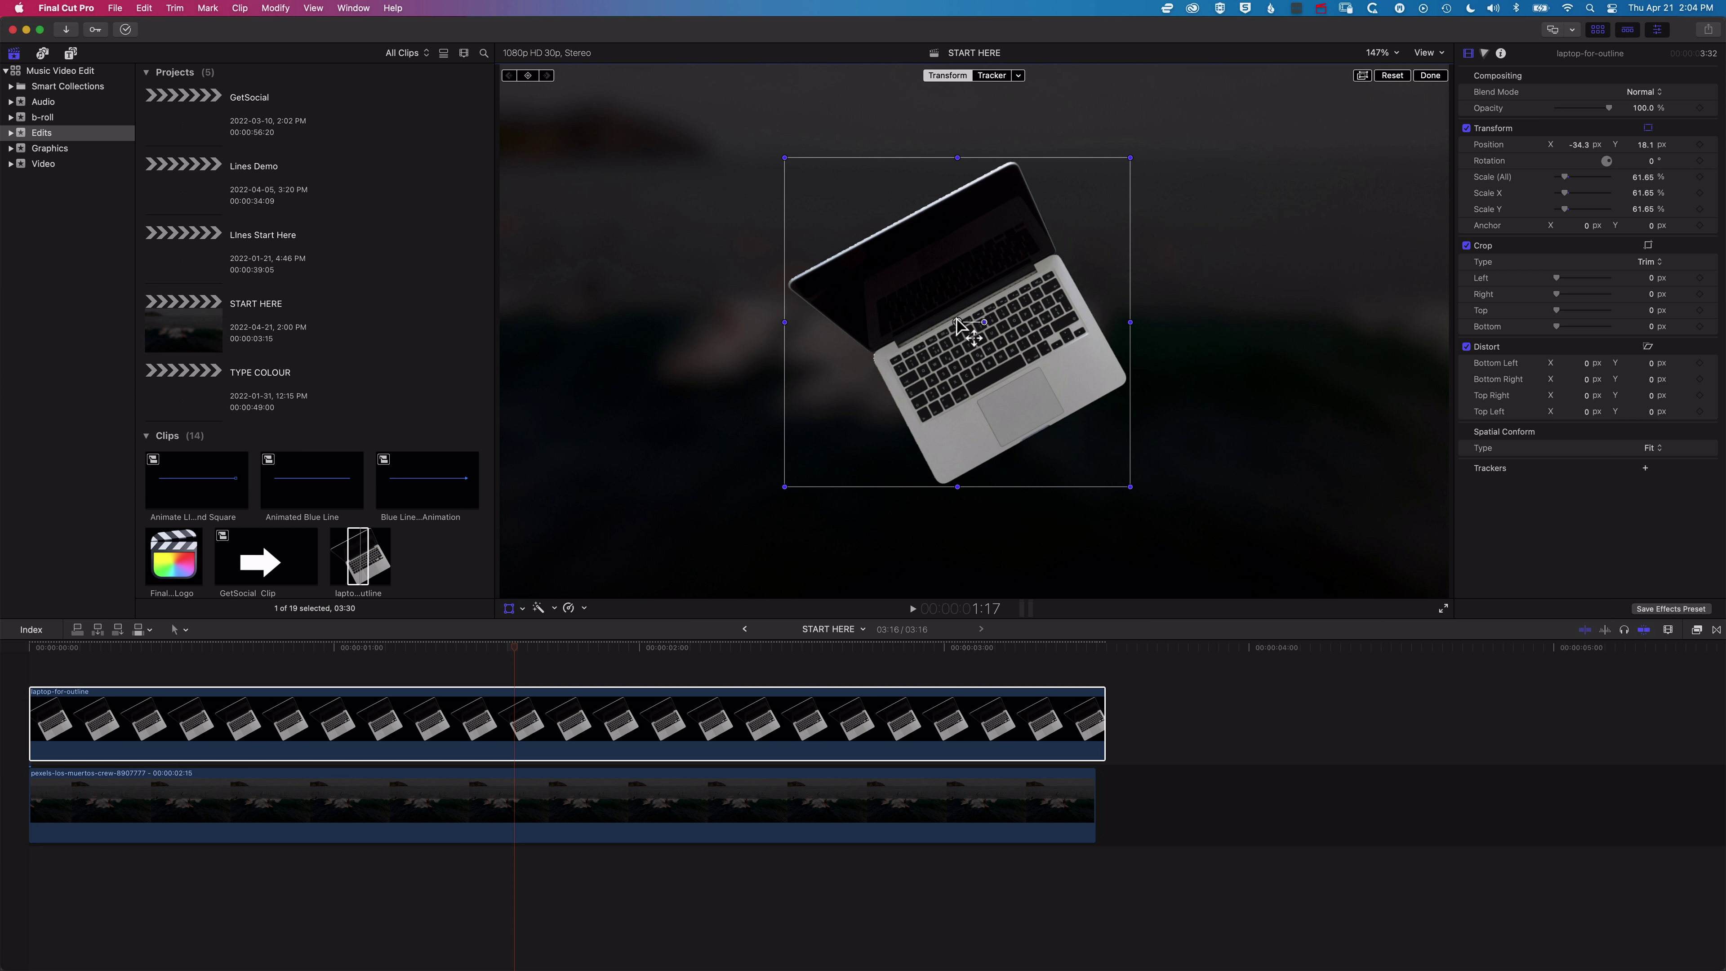
left_click(512, 608)
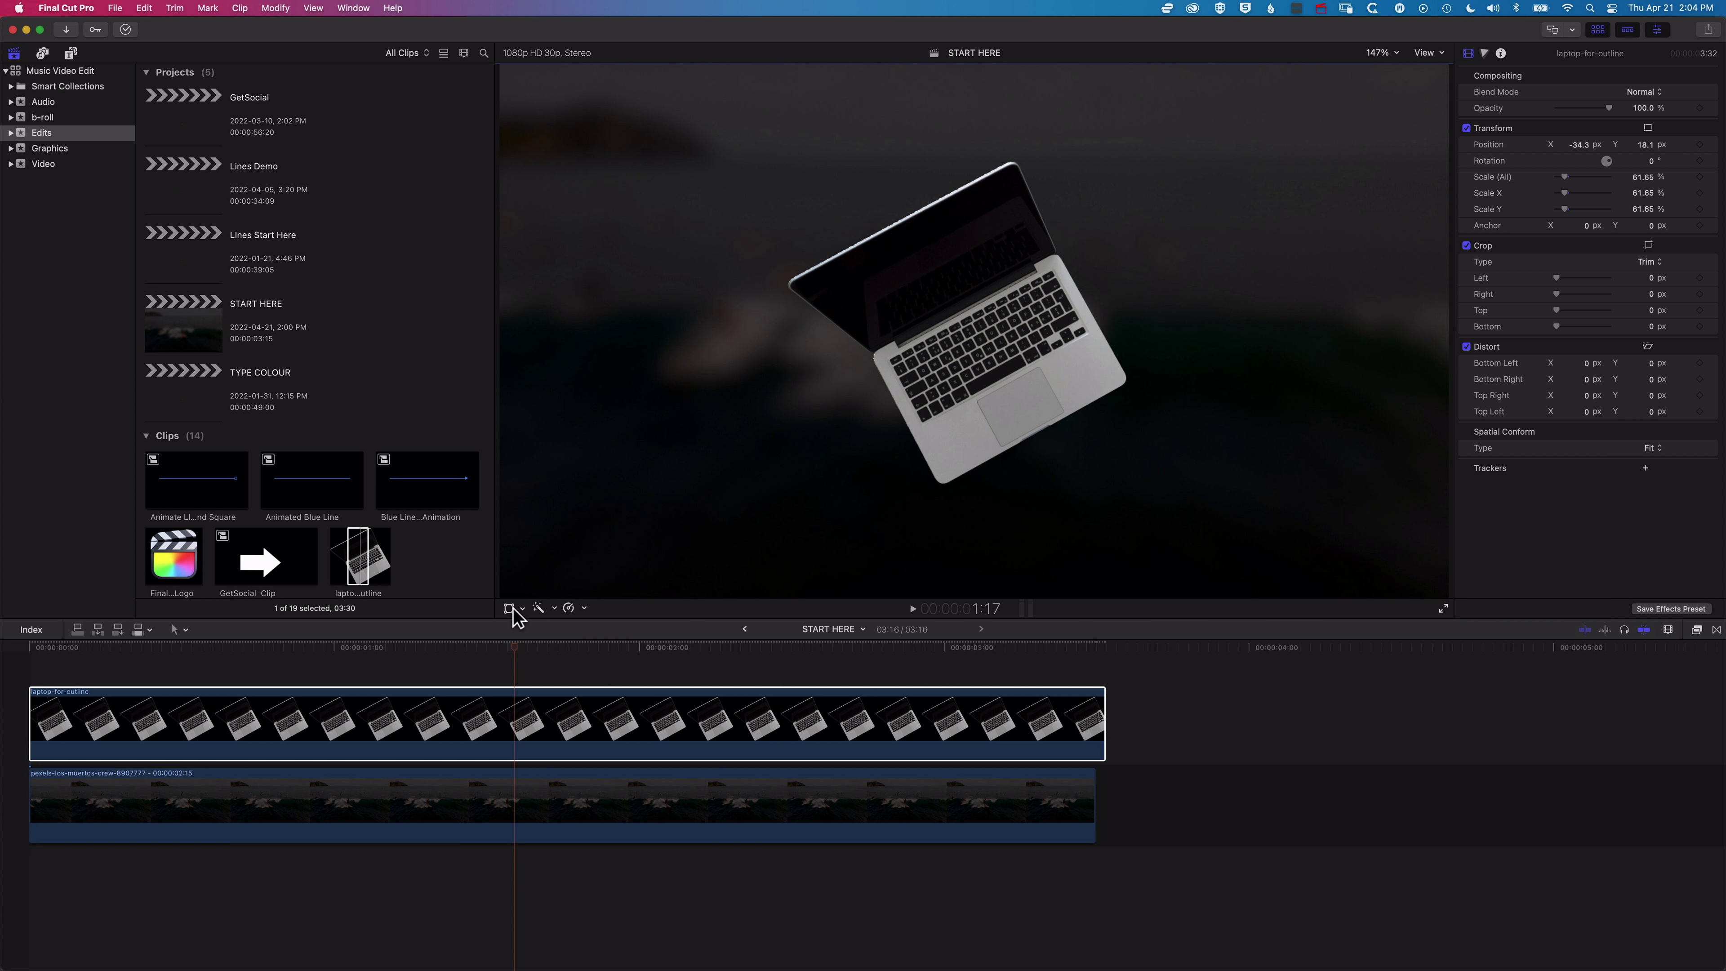
Turn the laptop clip into a compound clip named 'Laptop Clip'.
left_click(516, 691)
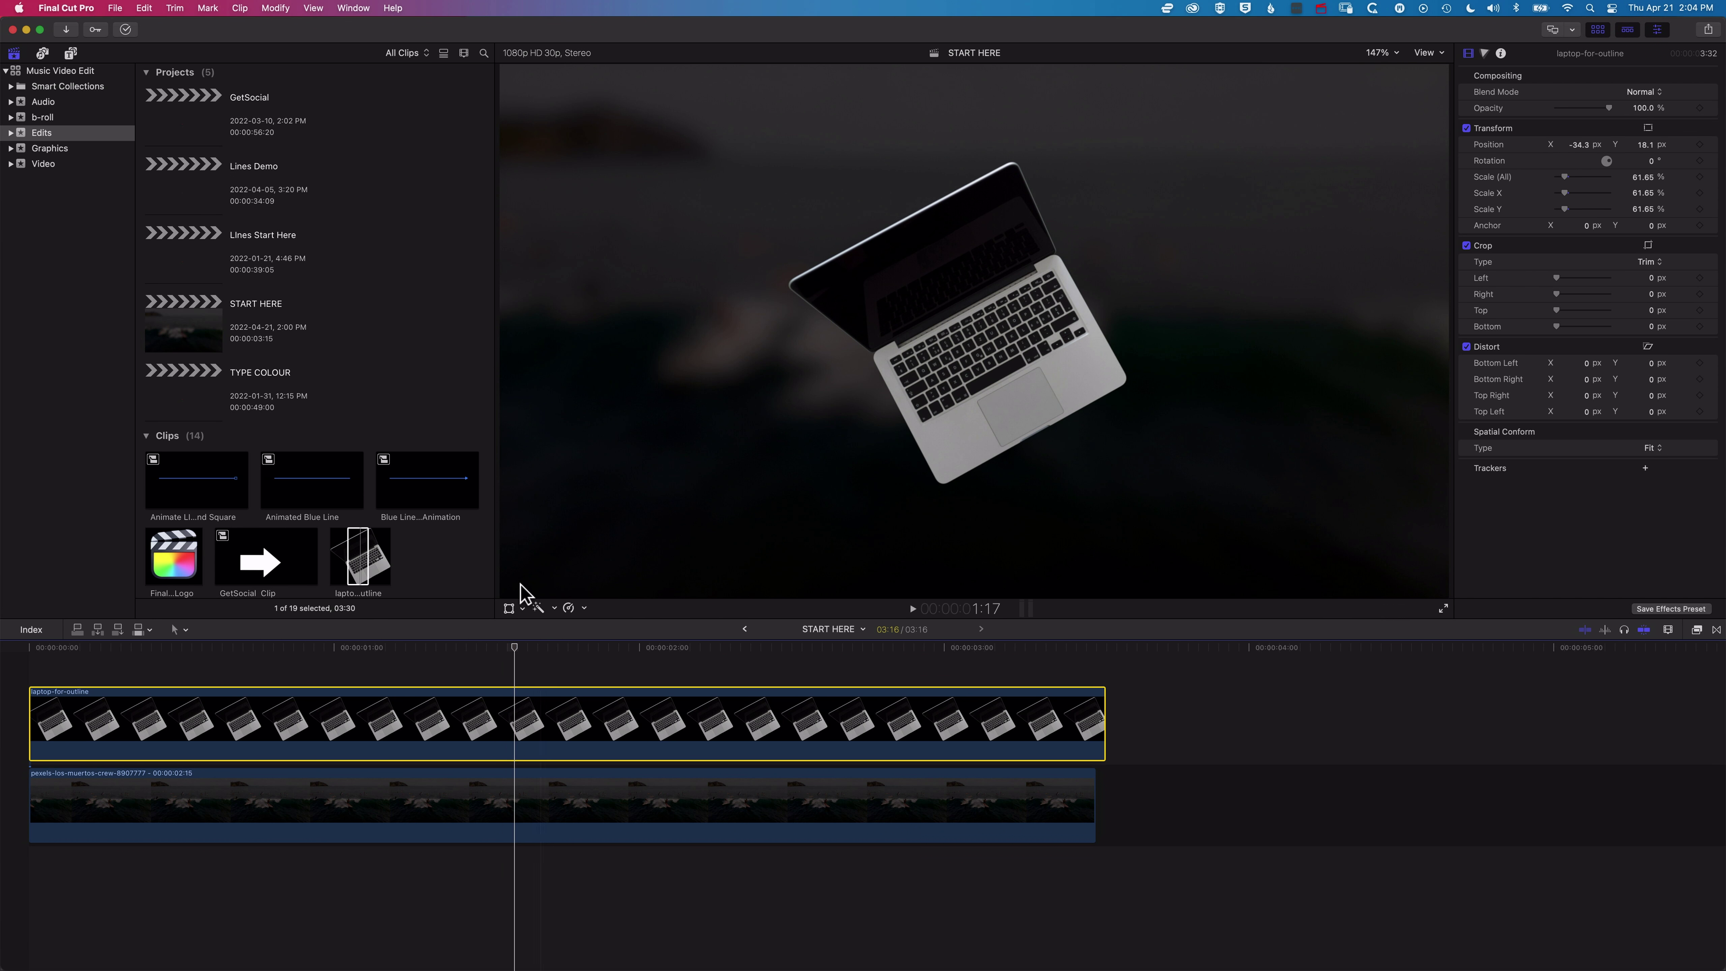
left_click(122, 8)
mouse_move(126, 28)
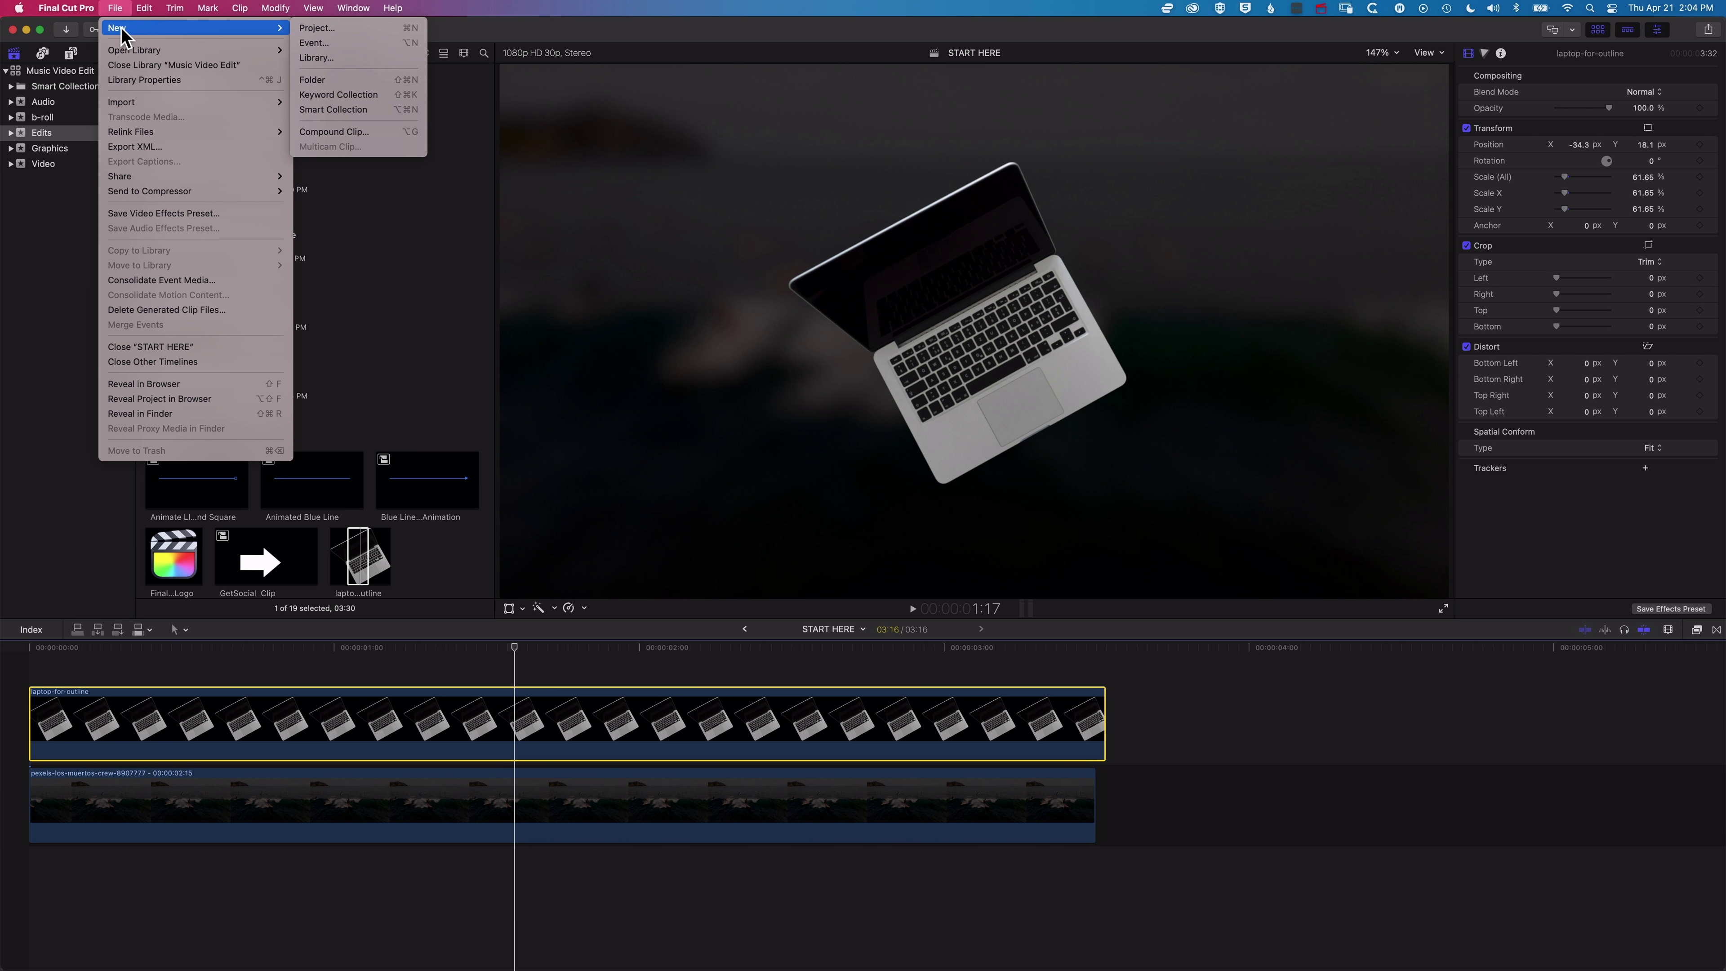
left_click(322, 134)
type("Laptop Clip")
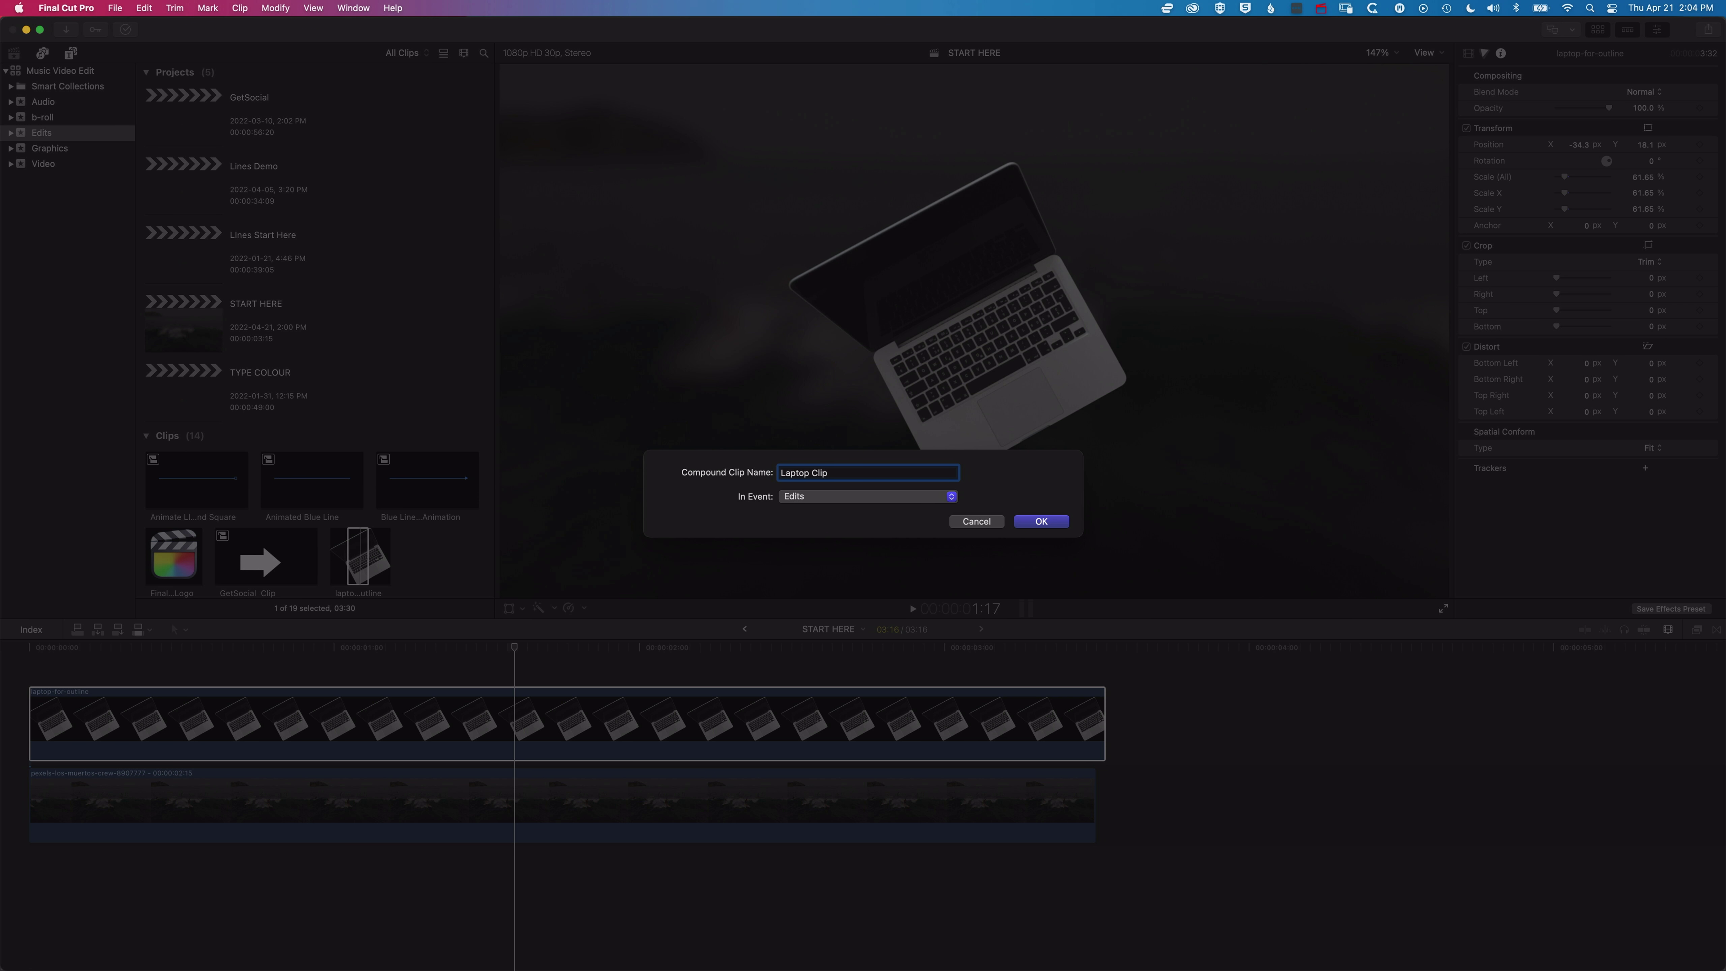
key("Return")
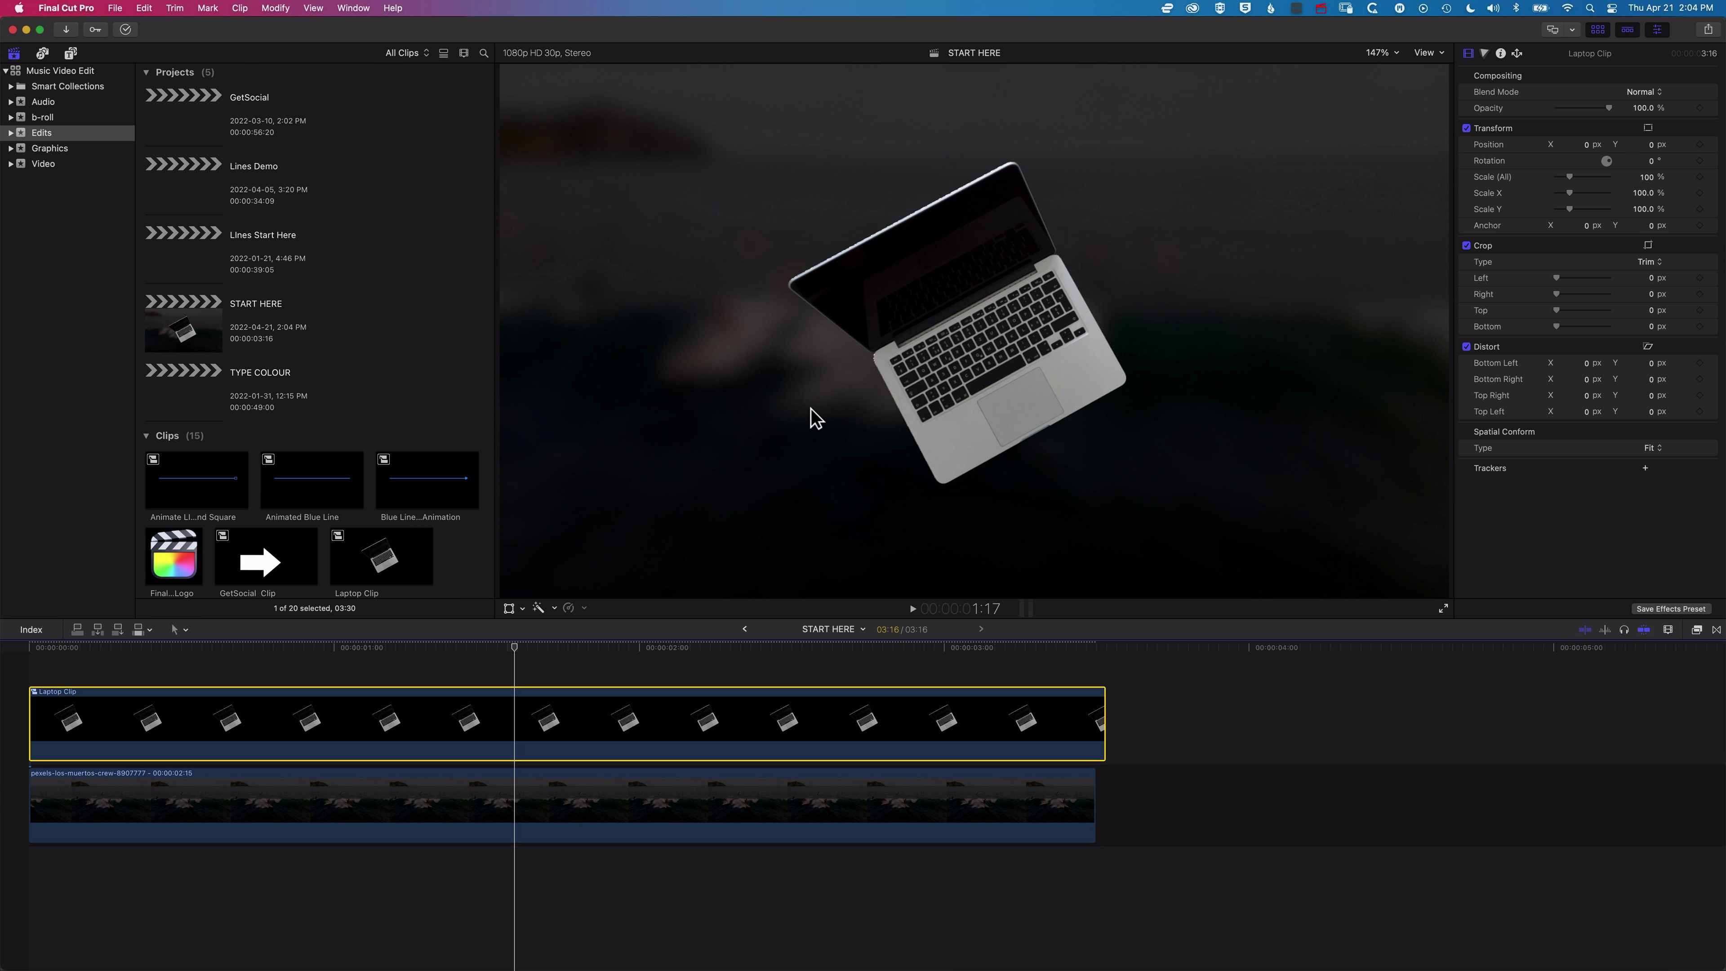
Apply the BretFX PT Outline effect to Laptop Clip with a white outline width of 15.0.
left_click(1697, 632)
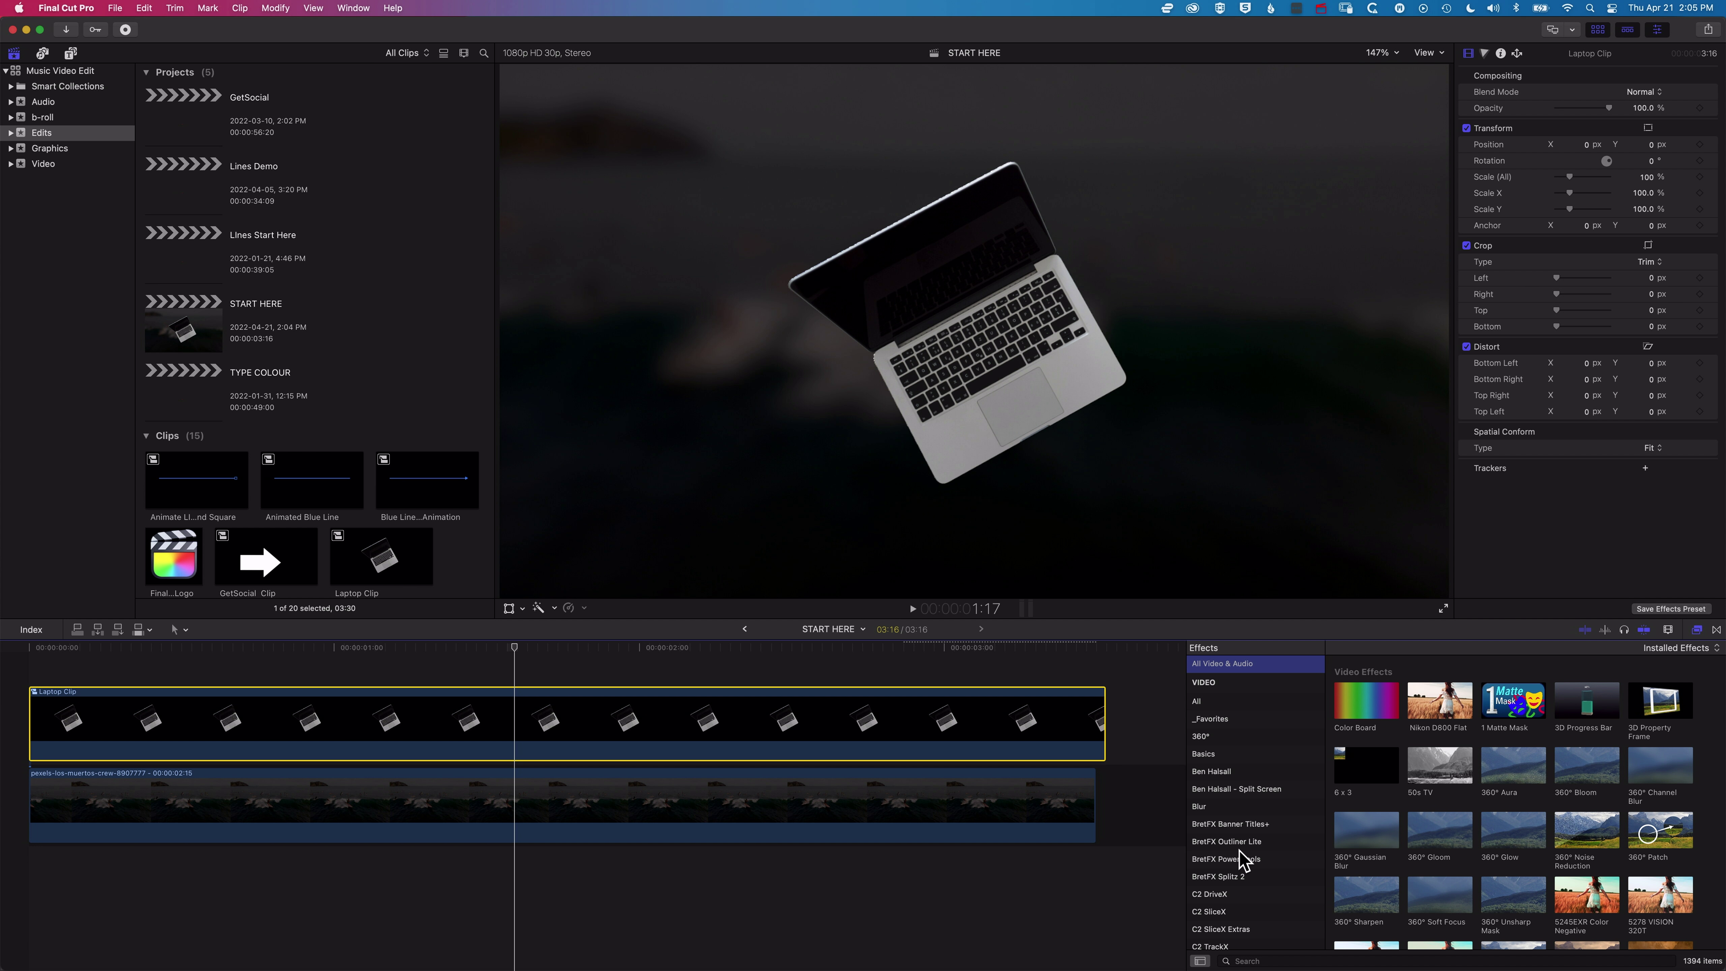
left_click(1241, 859)
left_click(1380, 774)
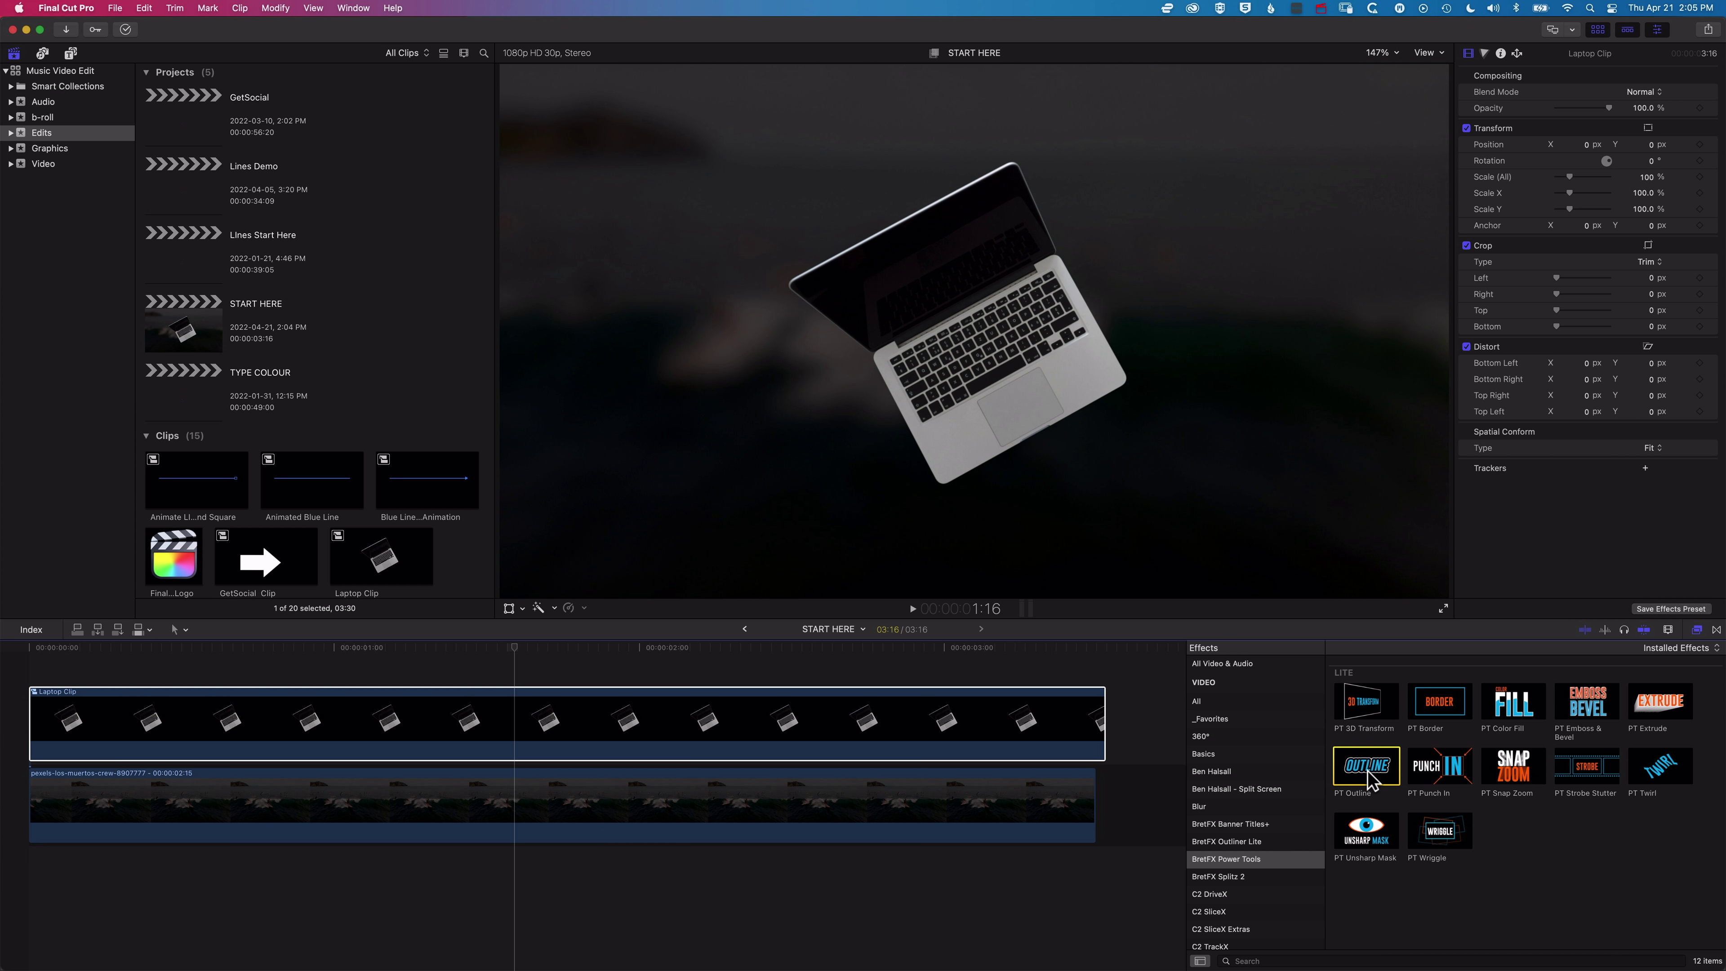
left_click_drag(1370, 775, 668, 729)
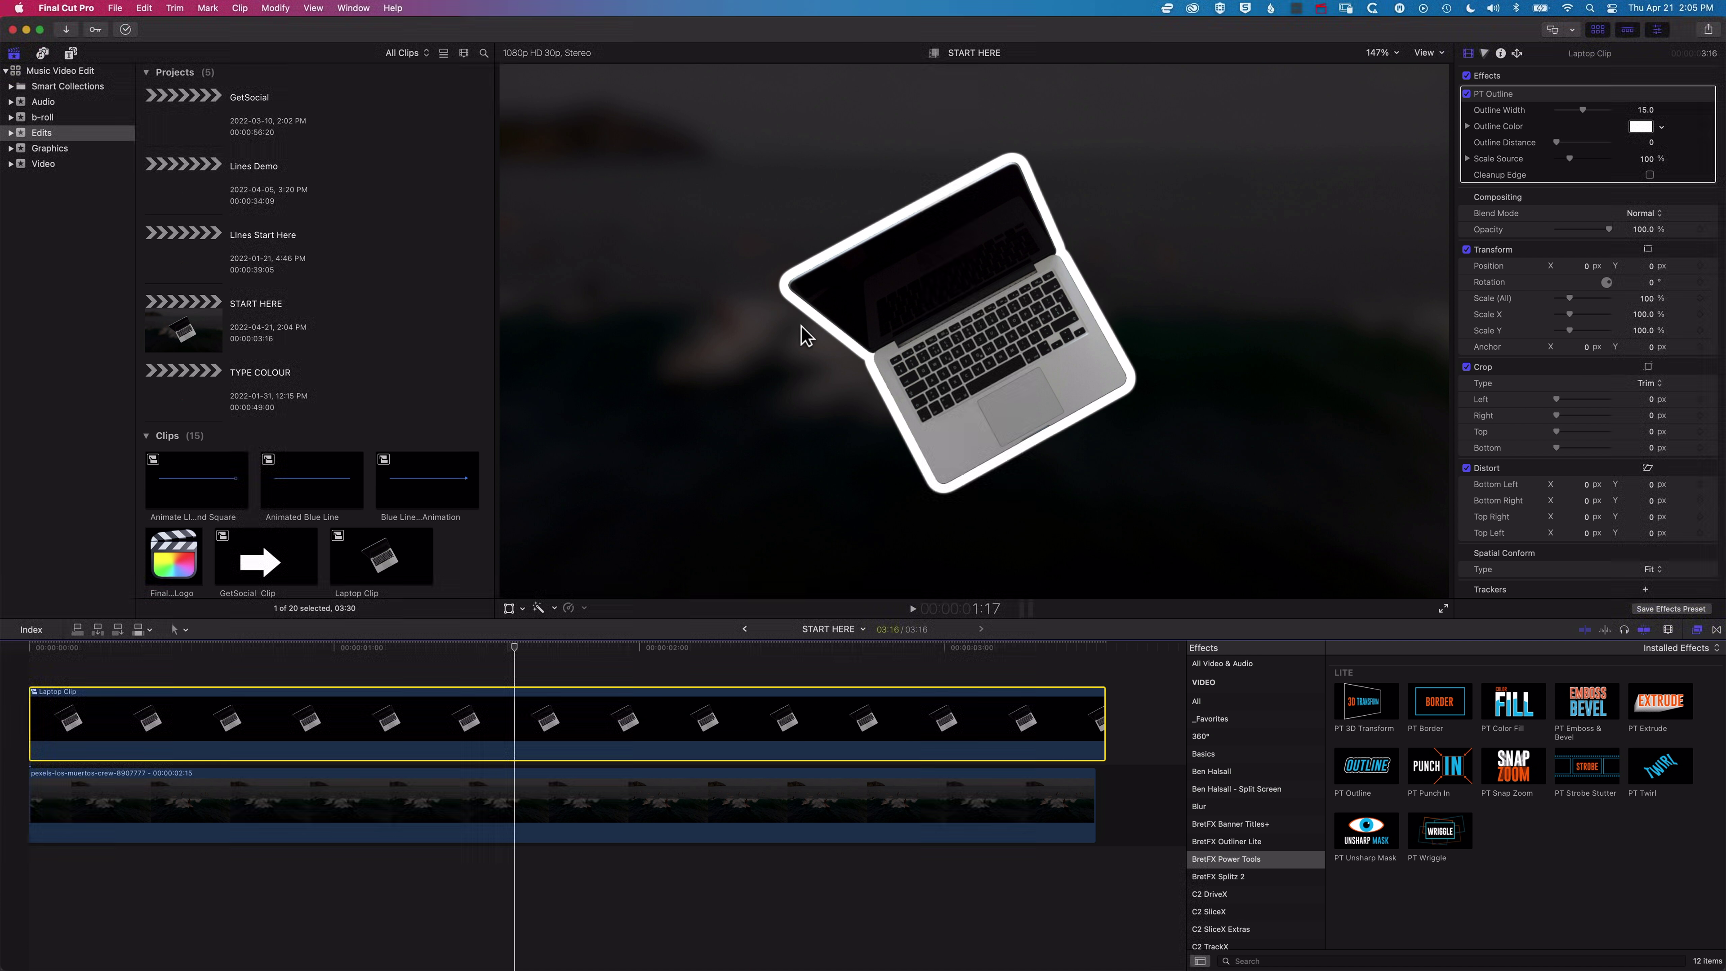
left_click_drag(1584, 110, 1584, 110)
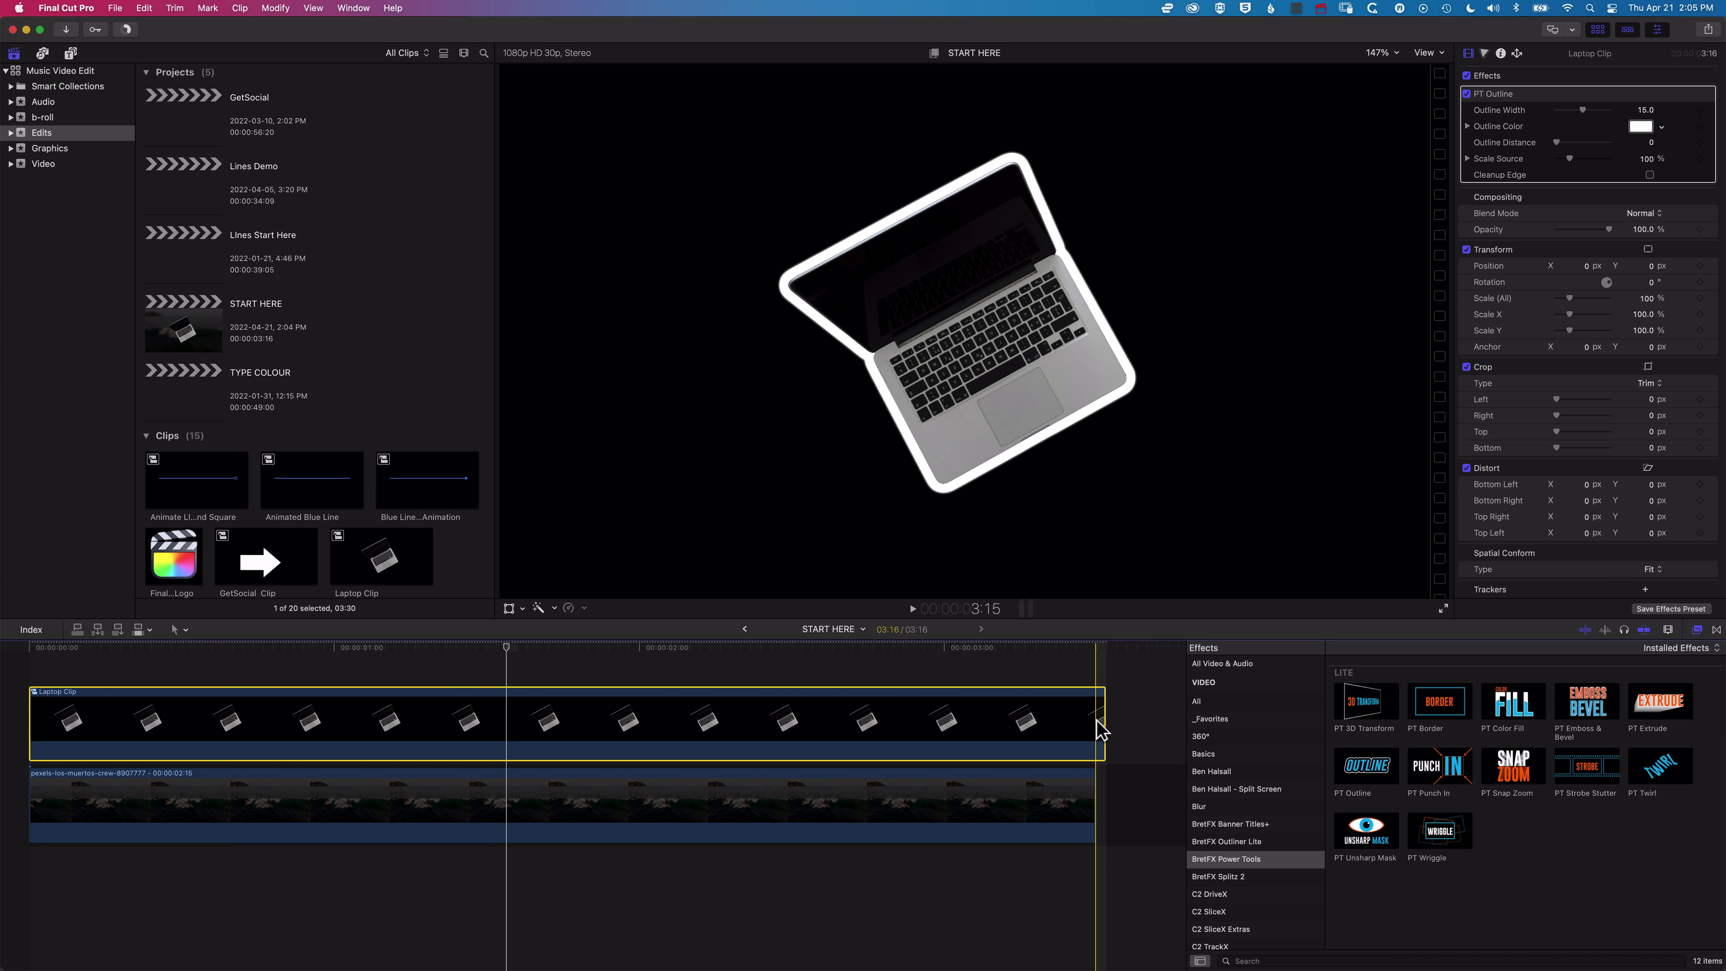
Shorten Laptop Clip and add a laptop-for-outline clip to the timeline after it.
left_click_drag(1103, 720, 533, 716)
left_click(381, 556)
scroll(424, 452, "down", 5)
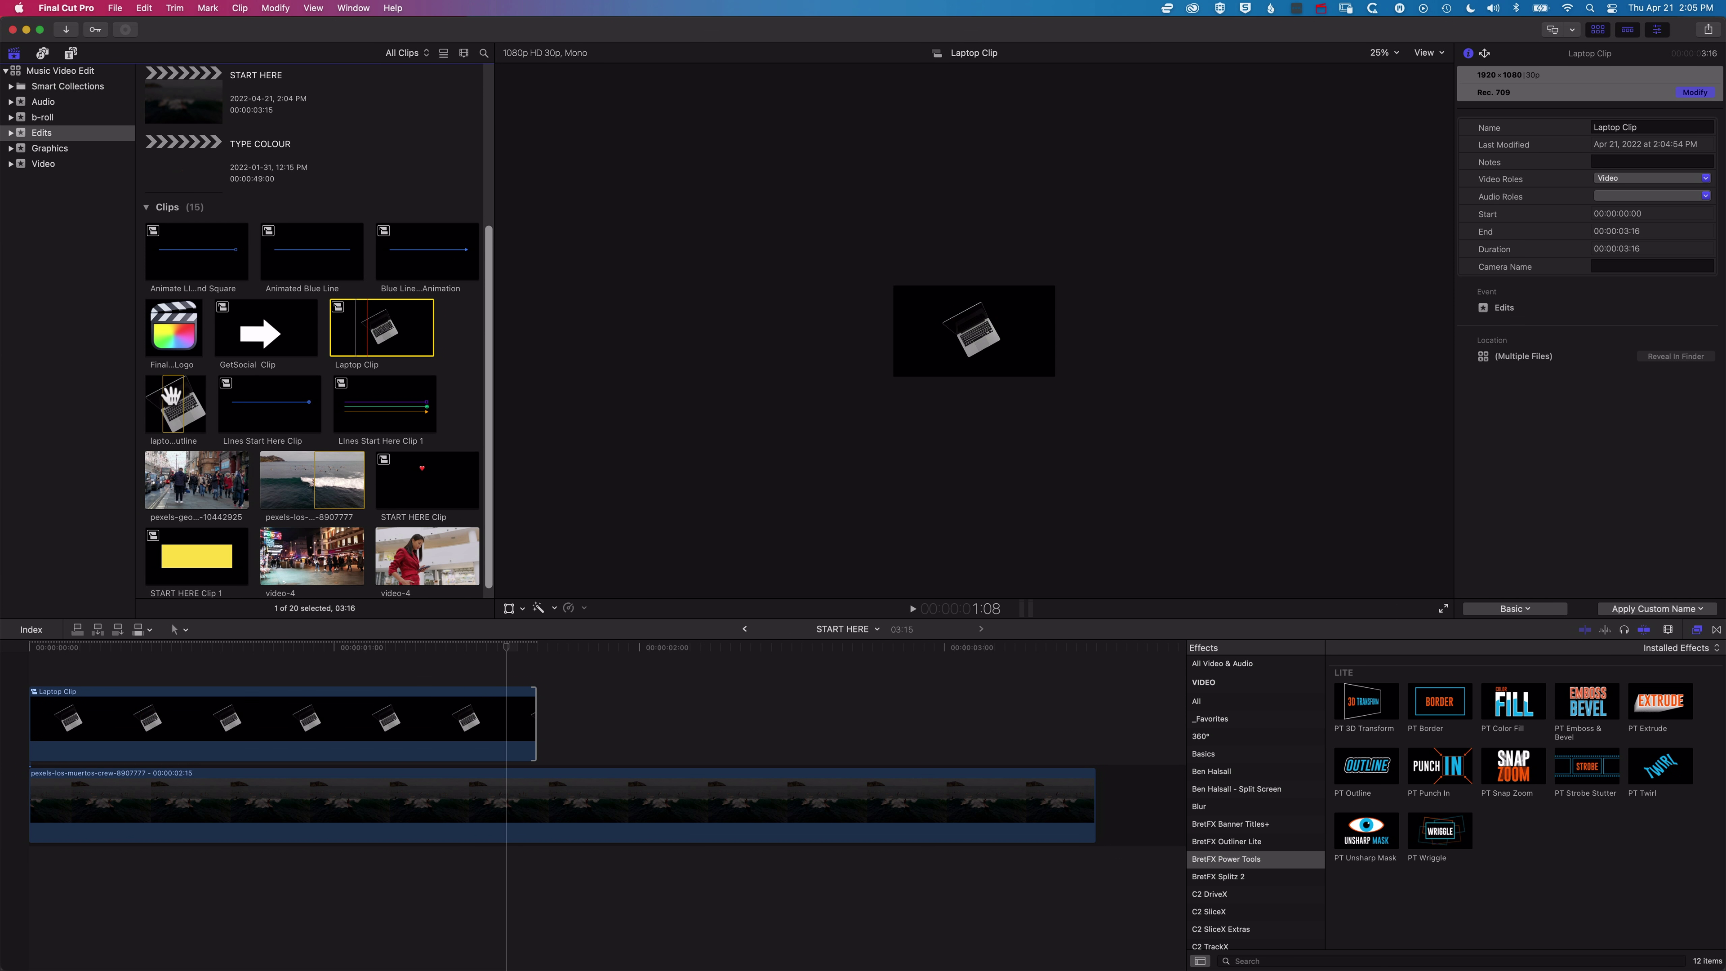
left_click_drag(171, 395, 584, 726)
Scale the new laptop clip to 73.19%, apply PT Outline, and return the playhead near 1:10.
key("shift+t")
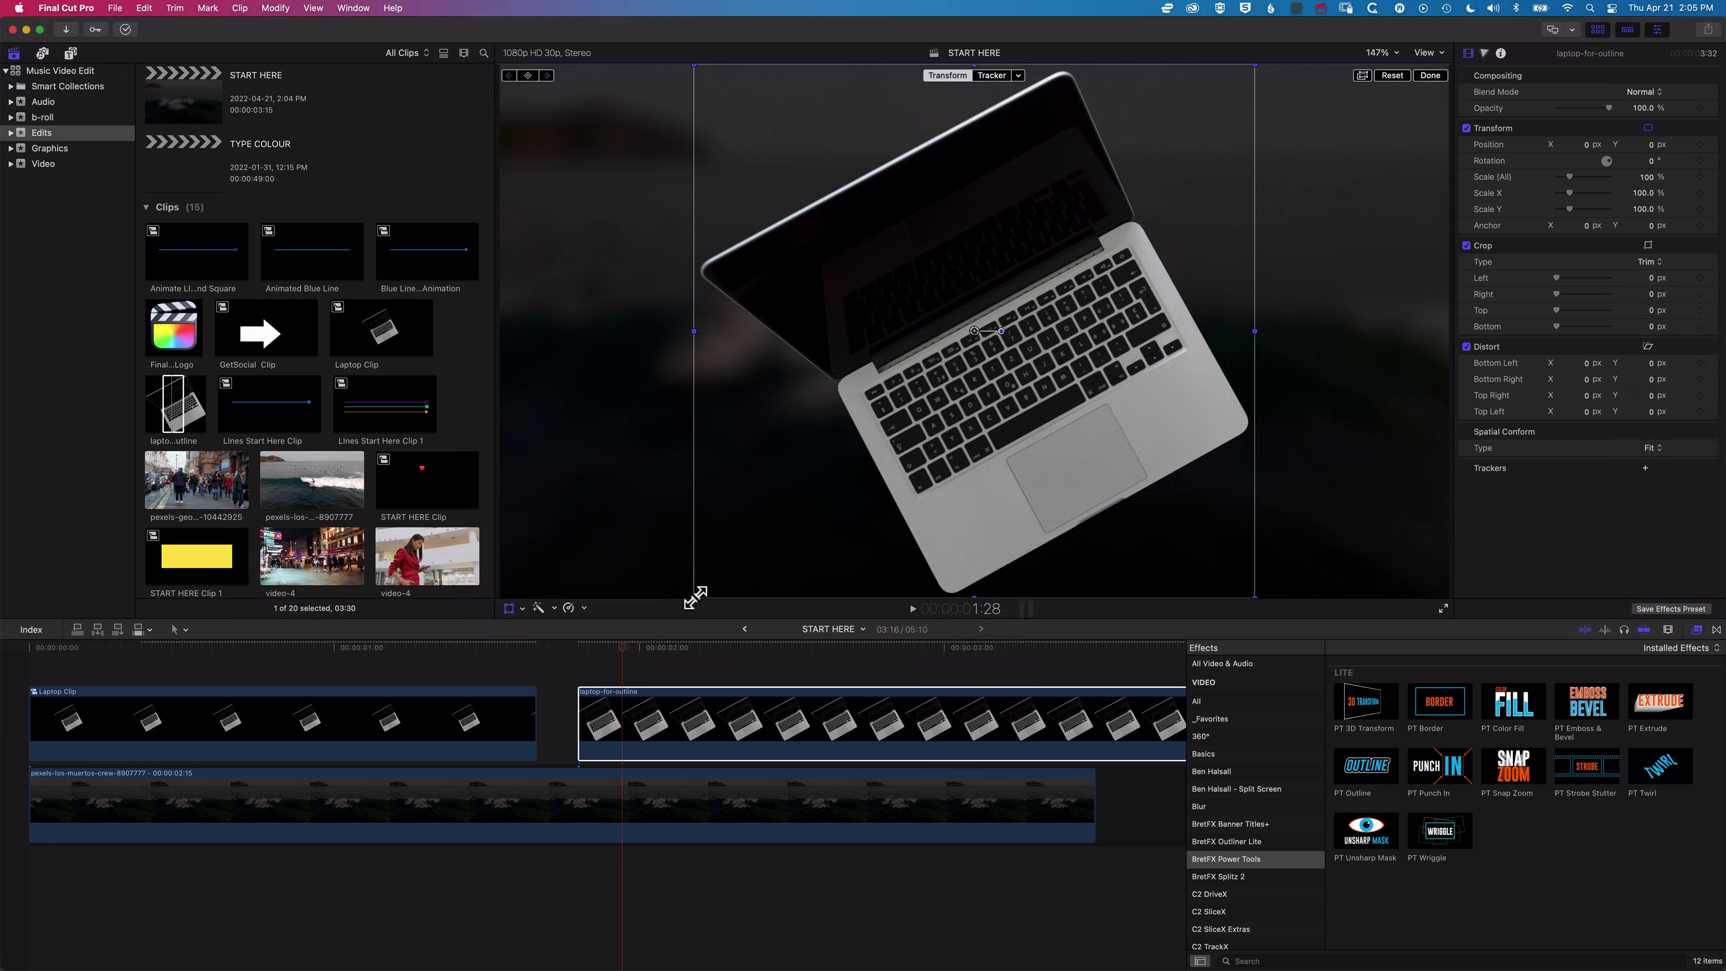
left_click_drag(696, 597, 768, 525)
left_click_drag(1397, 779, 959, 704)
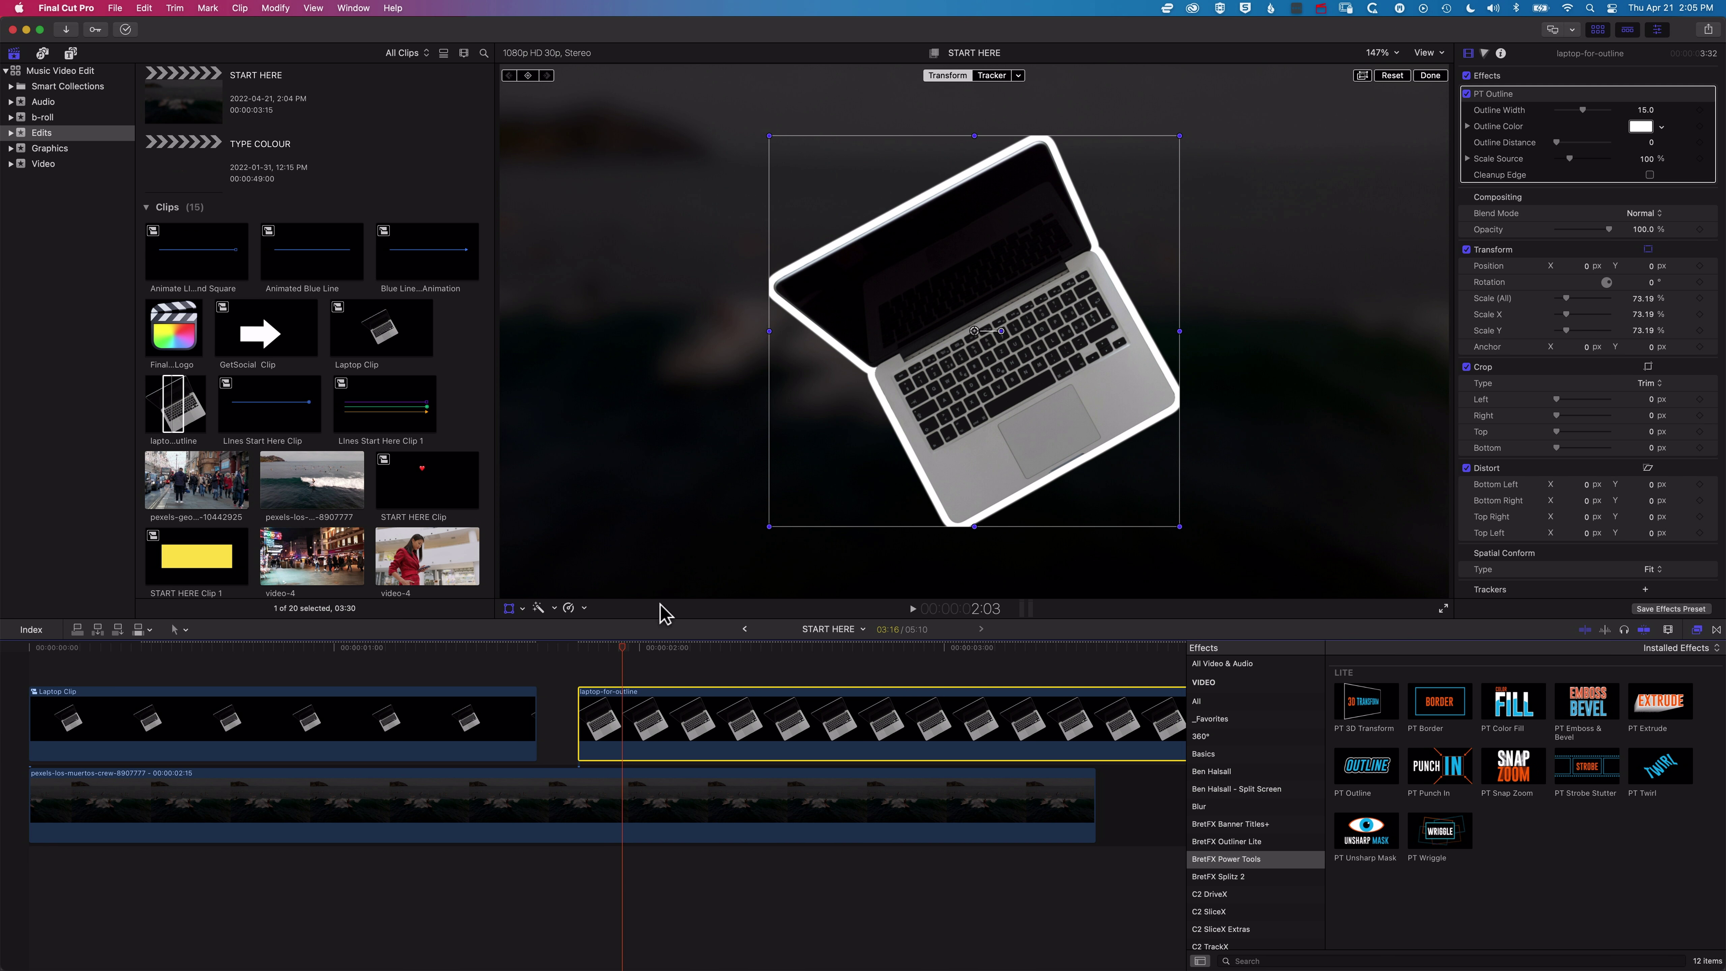
left_click(443, 650)
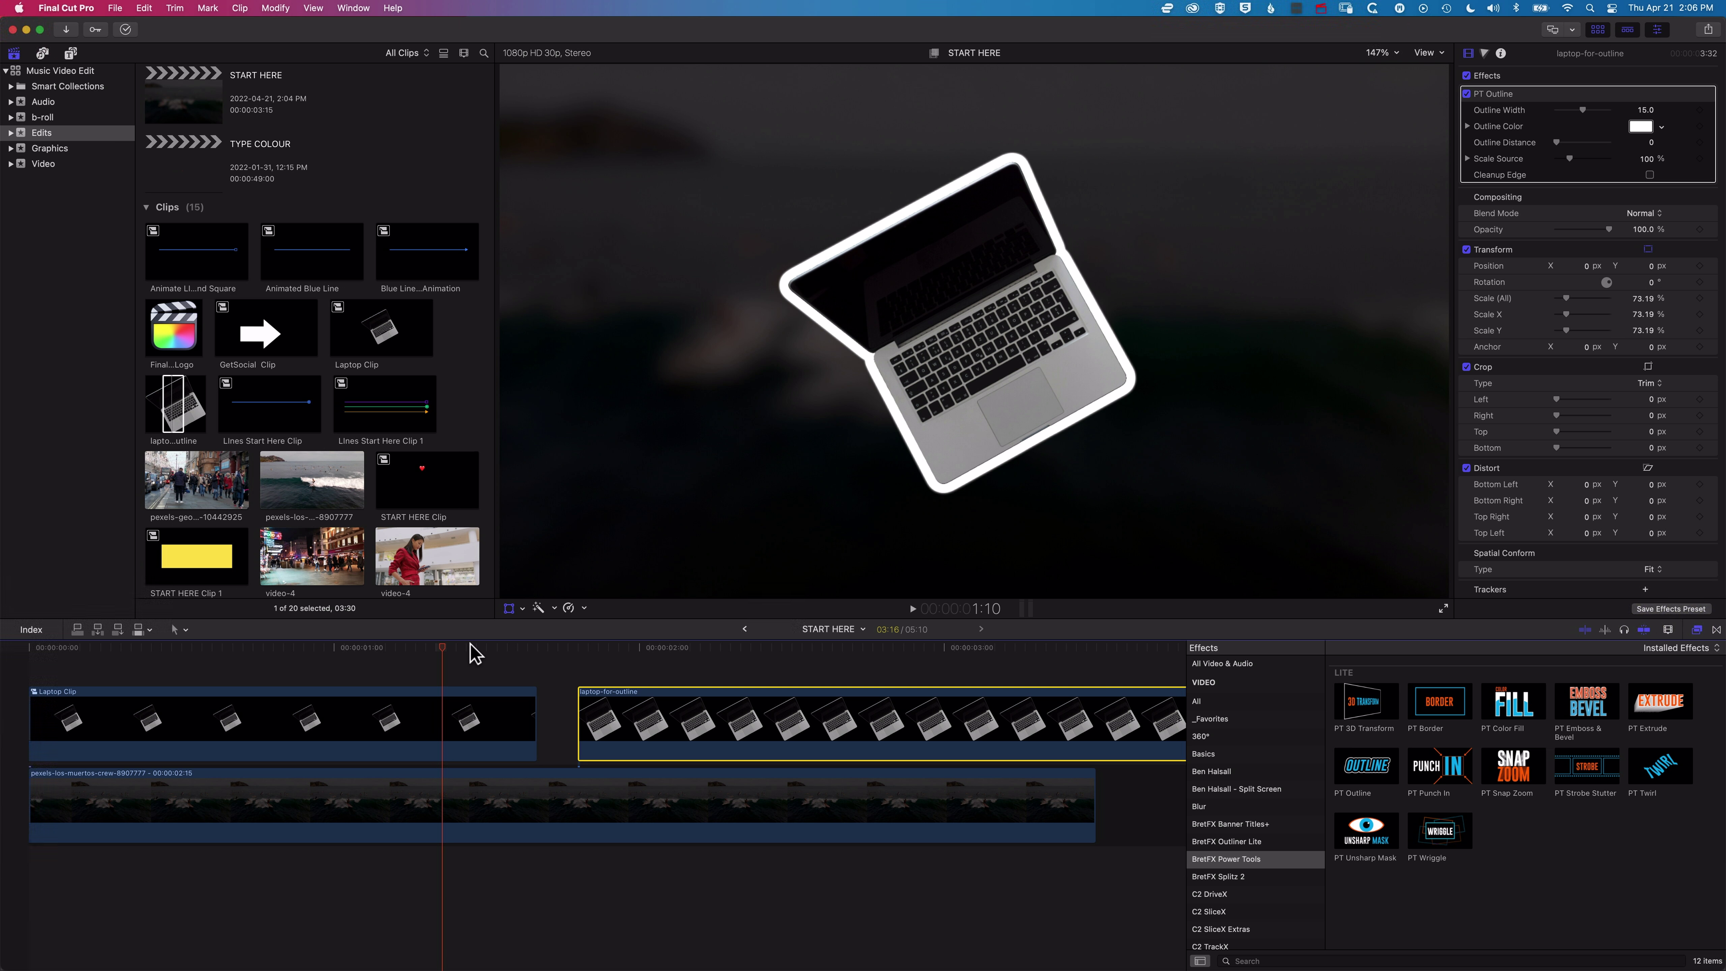
key("Left")
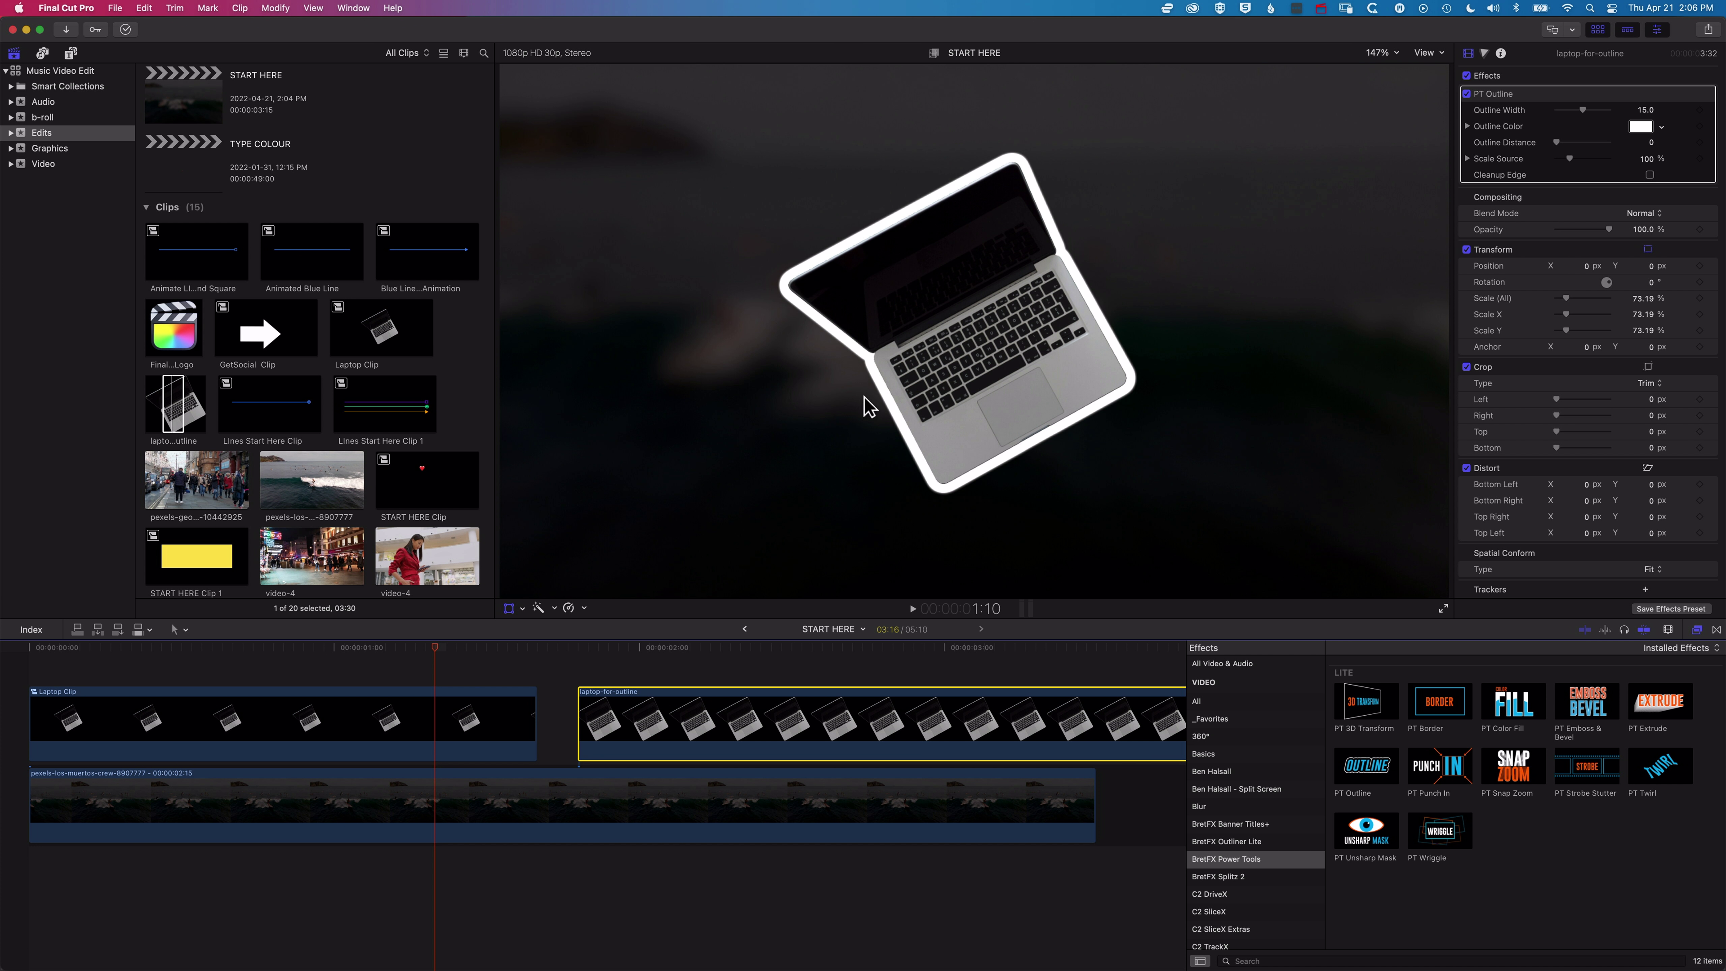
Make Laptop Clip's first outline blue at distance 12.0 and add a yellow outline at distance 15.0.
left_click(380, 731)
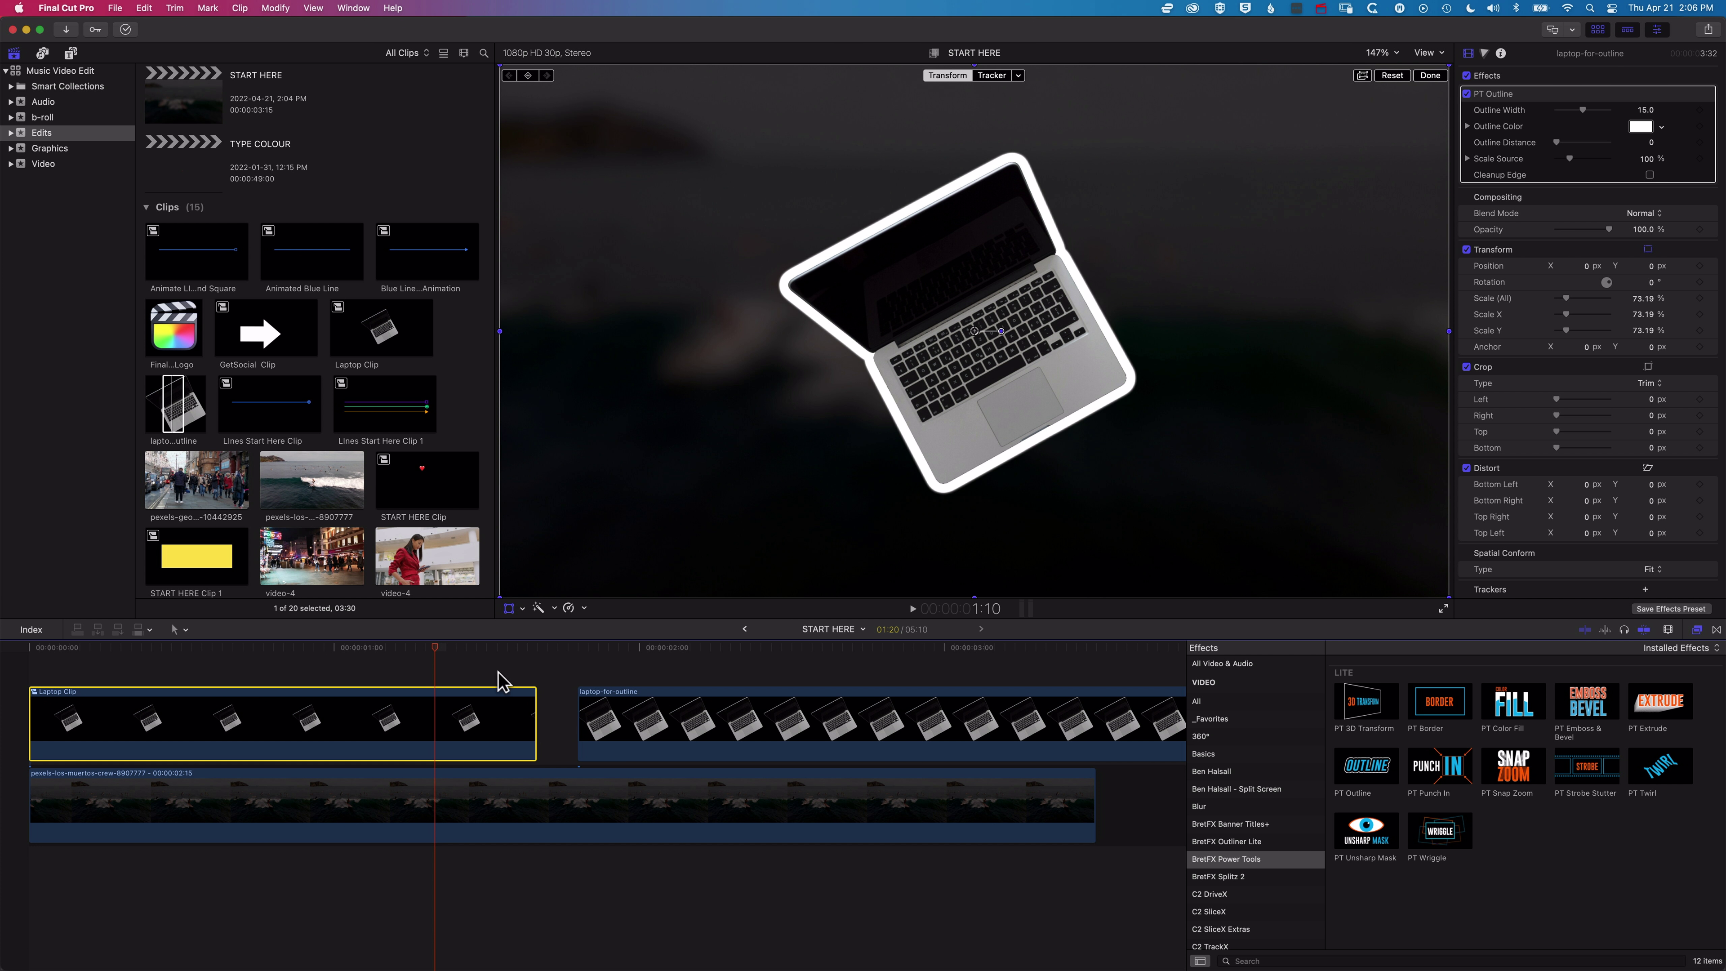
left_click_drag(1559, 142, 1578, 143)
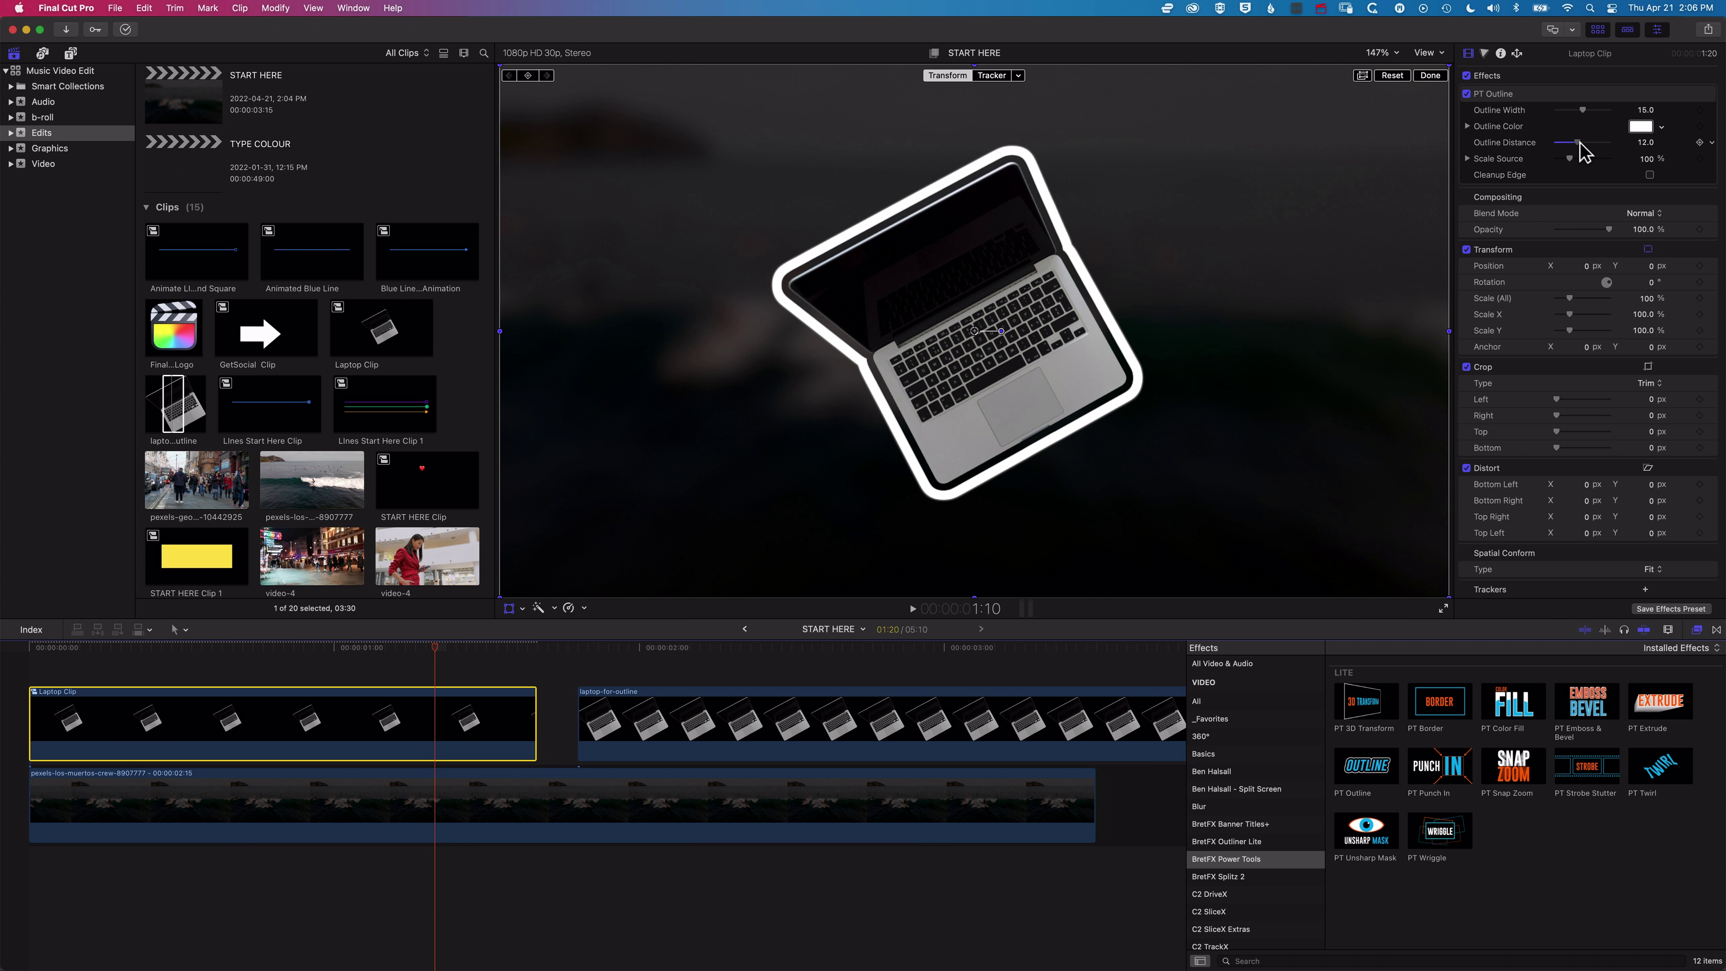
left_click_drag(1384, 768, 484, 737)
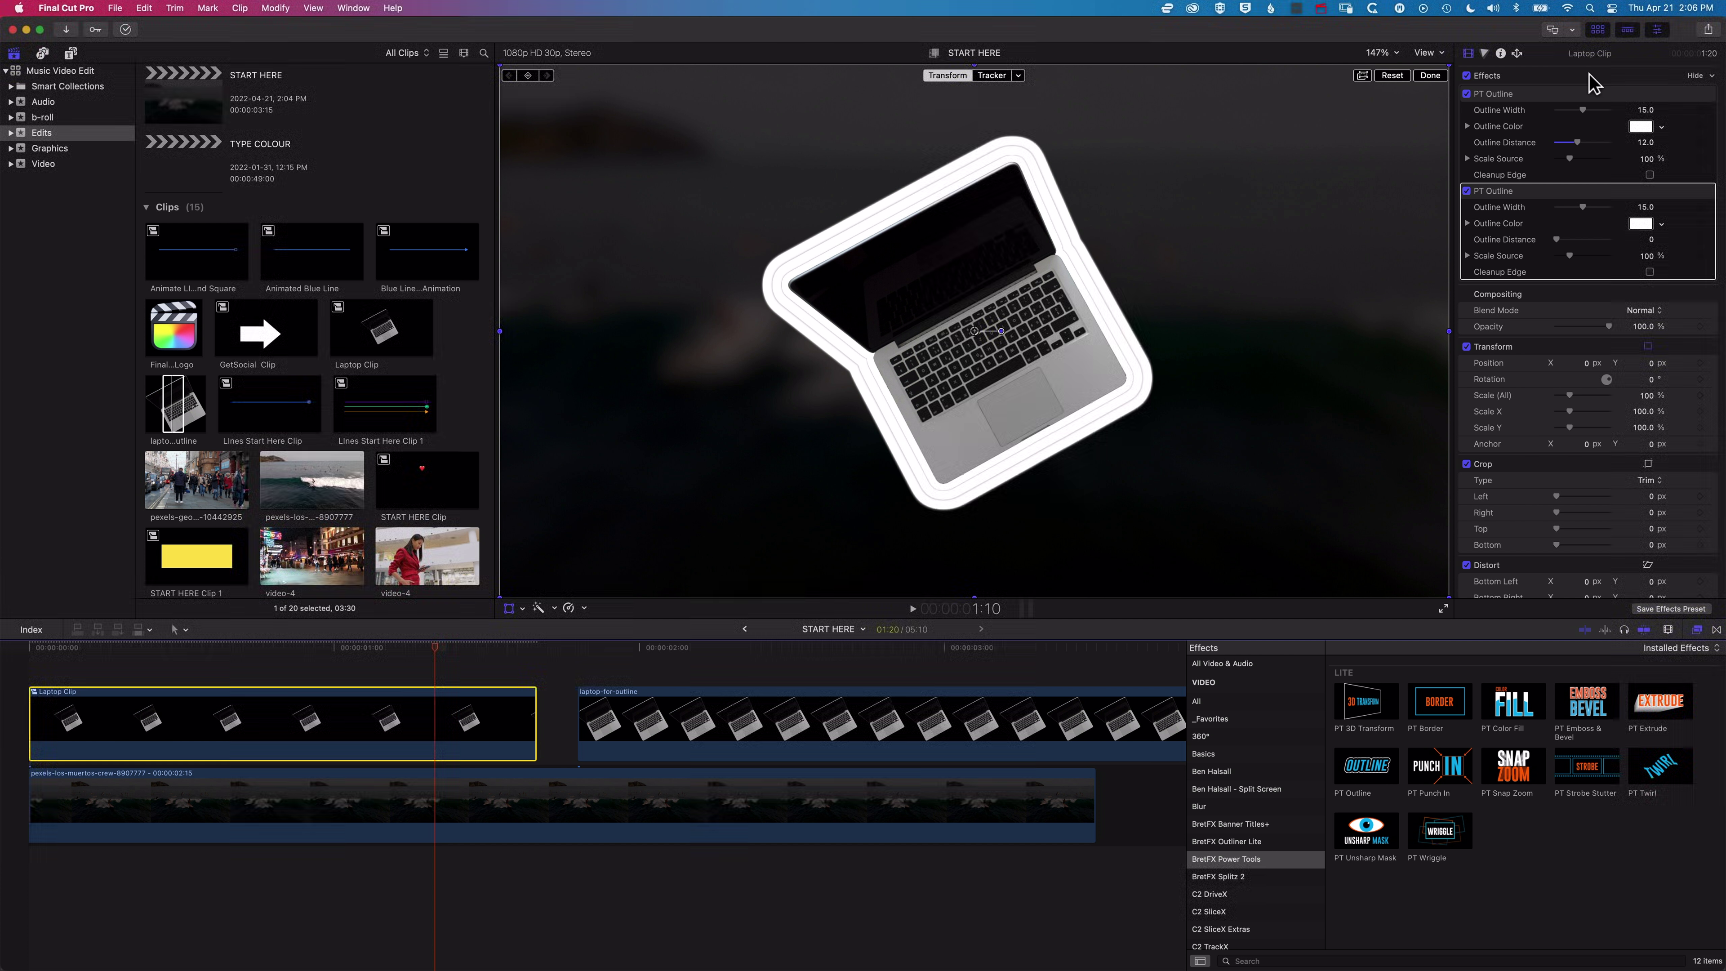
left_click_drag(1662, 223, 1626, 257)
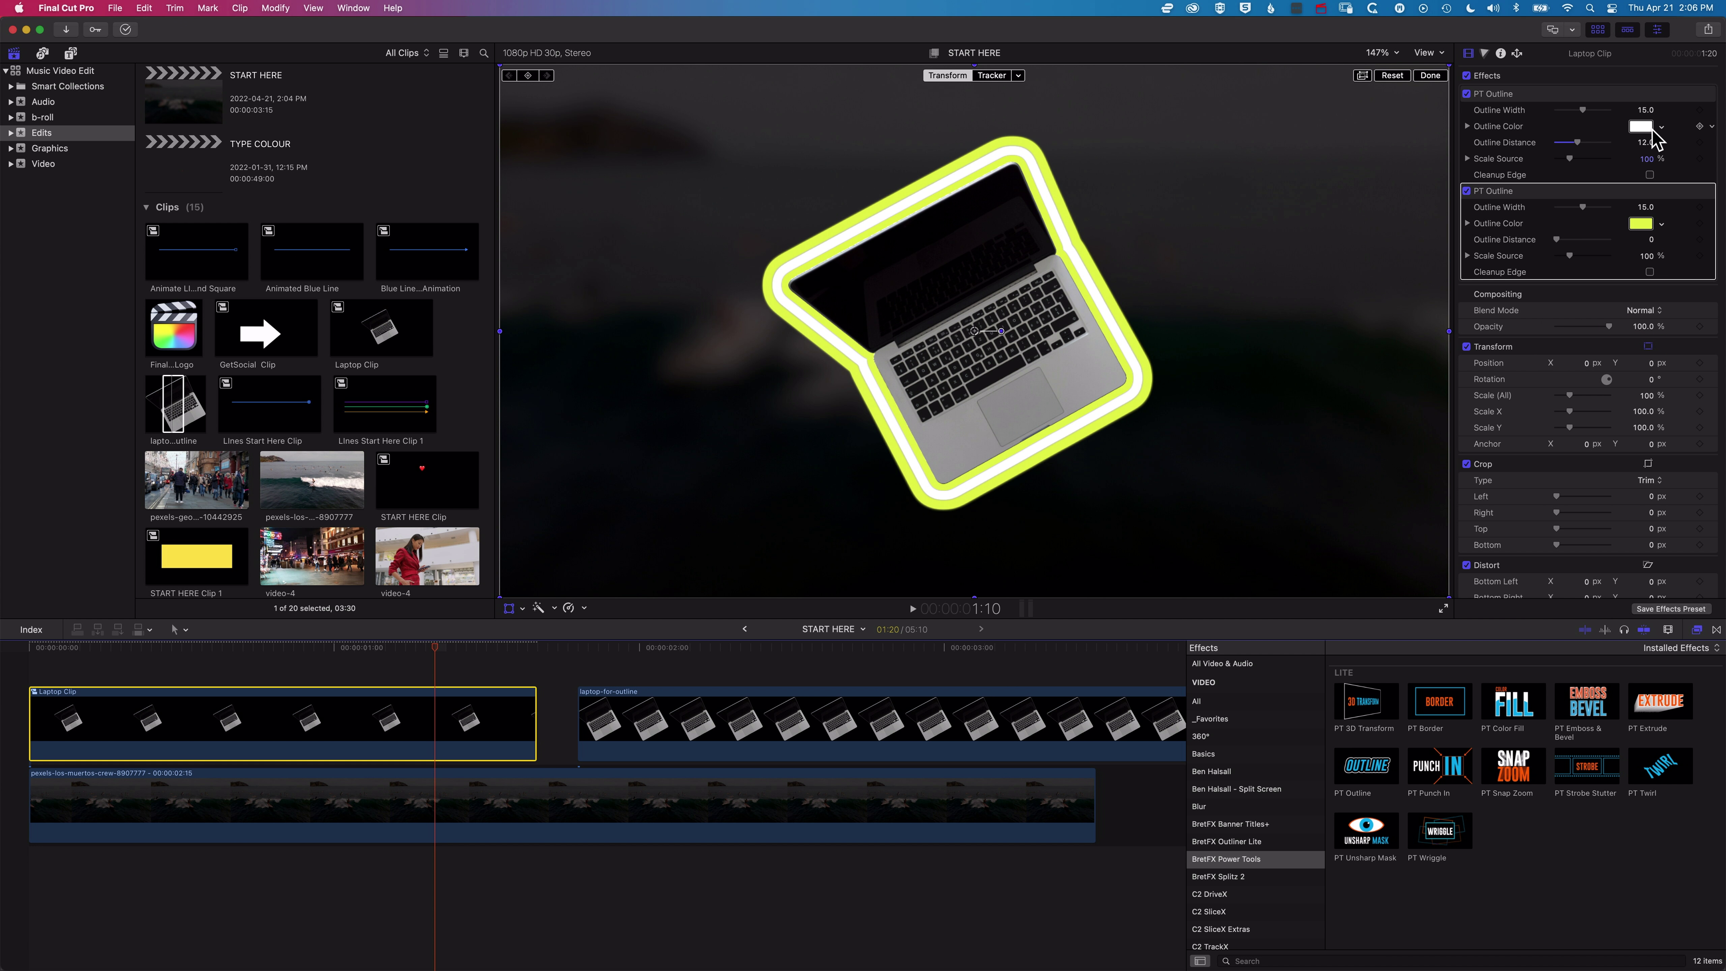
left_click_drag(1661, 127, 1619, 211)
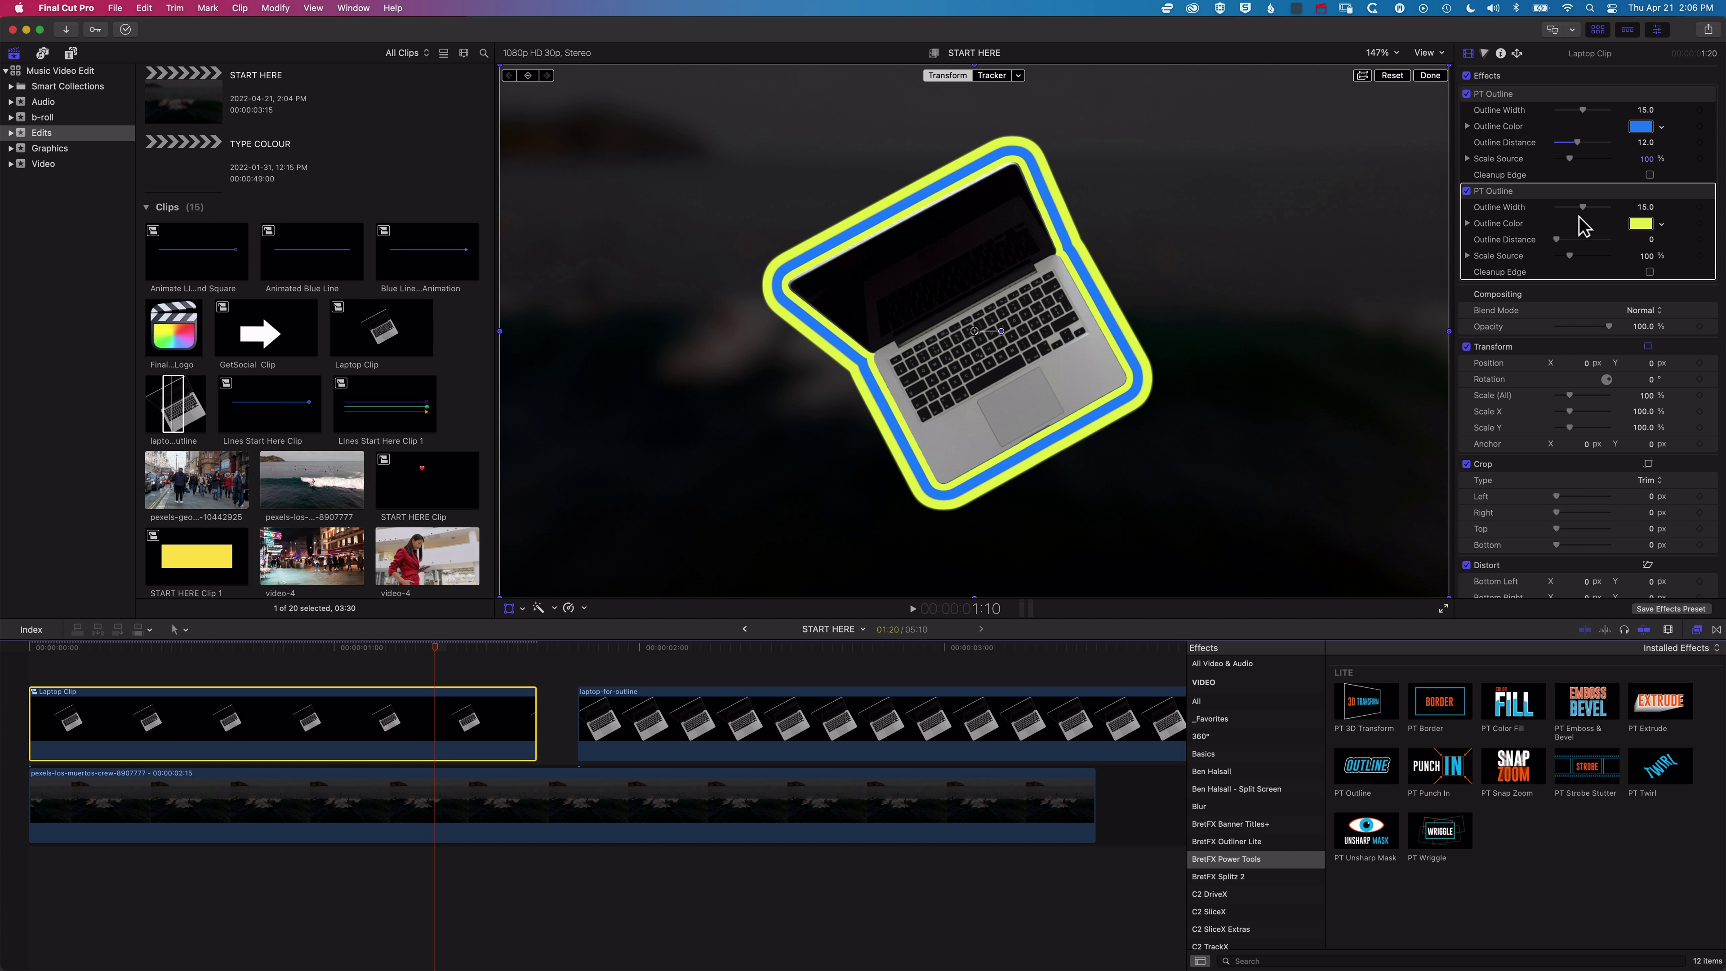
left_click_drag(1560, 240, 1579, 239)
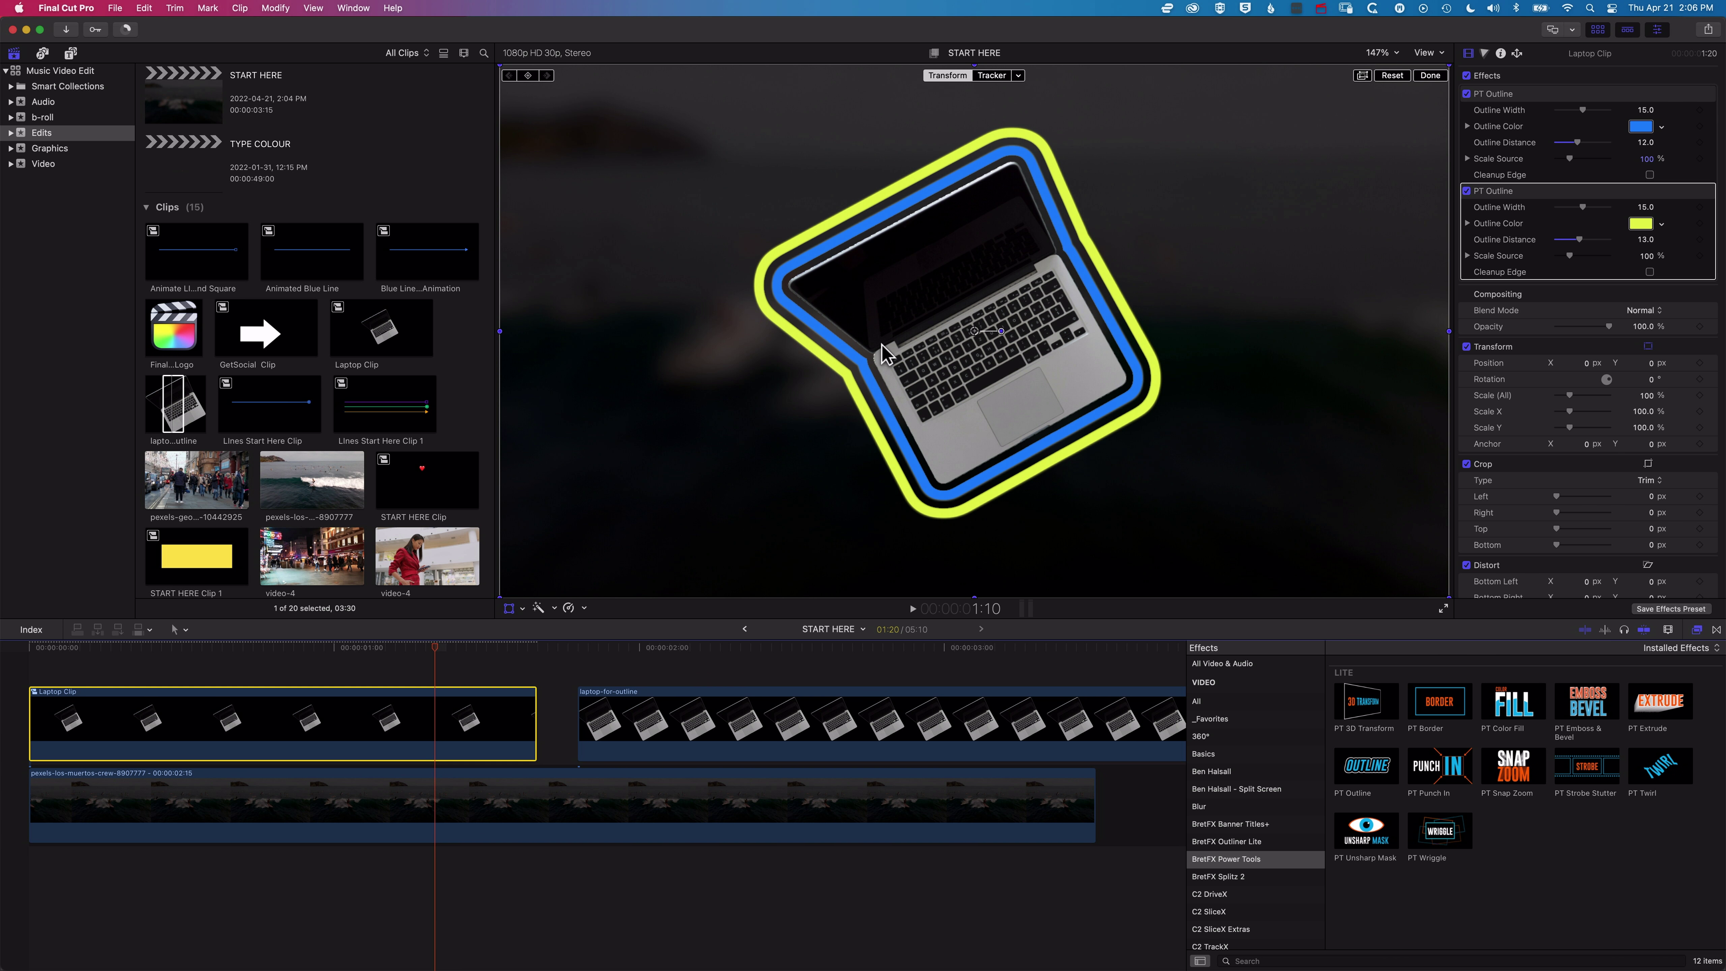
Give laptop-for-outline a second PT Outline in lime yellow with width 27.0.
left_click(840, 646)
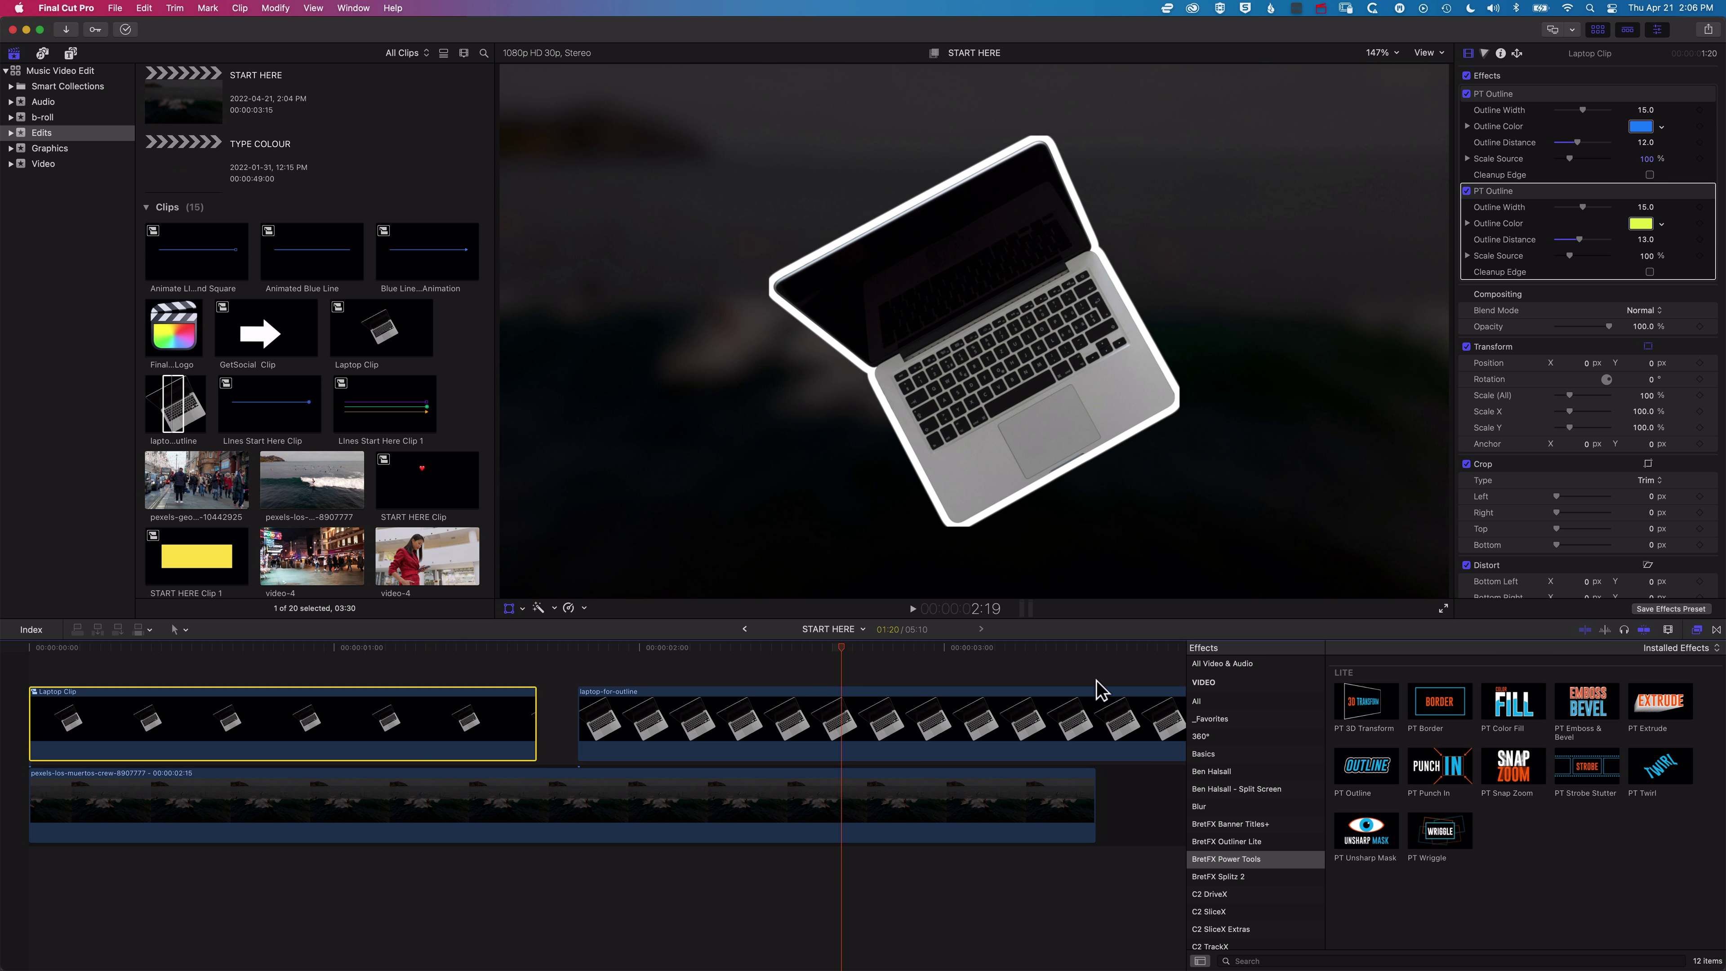
left_click_drag(1368, 775, 937, 704)
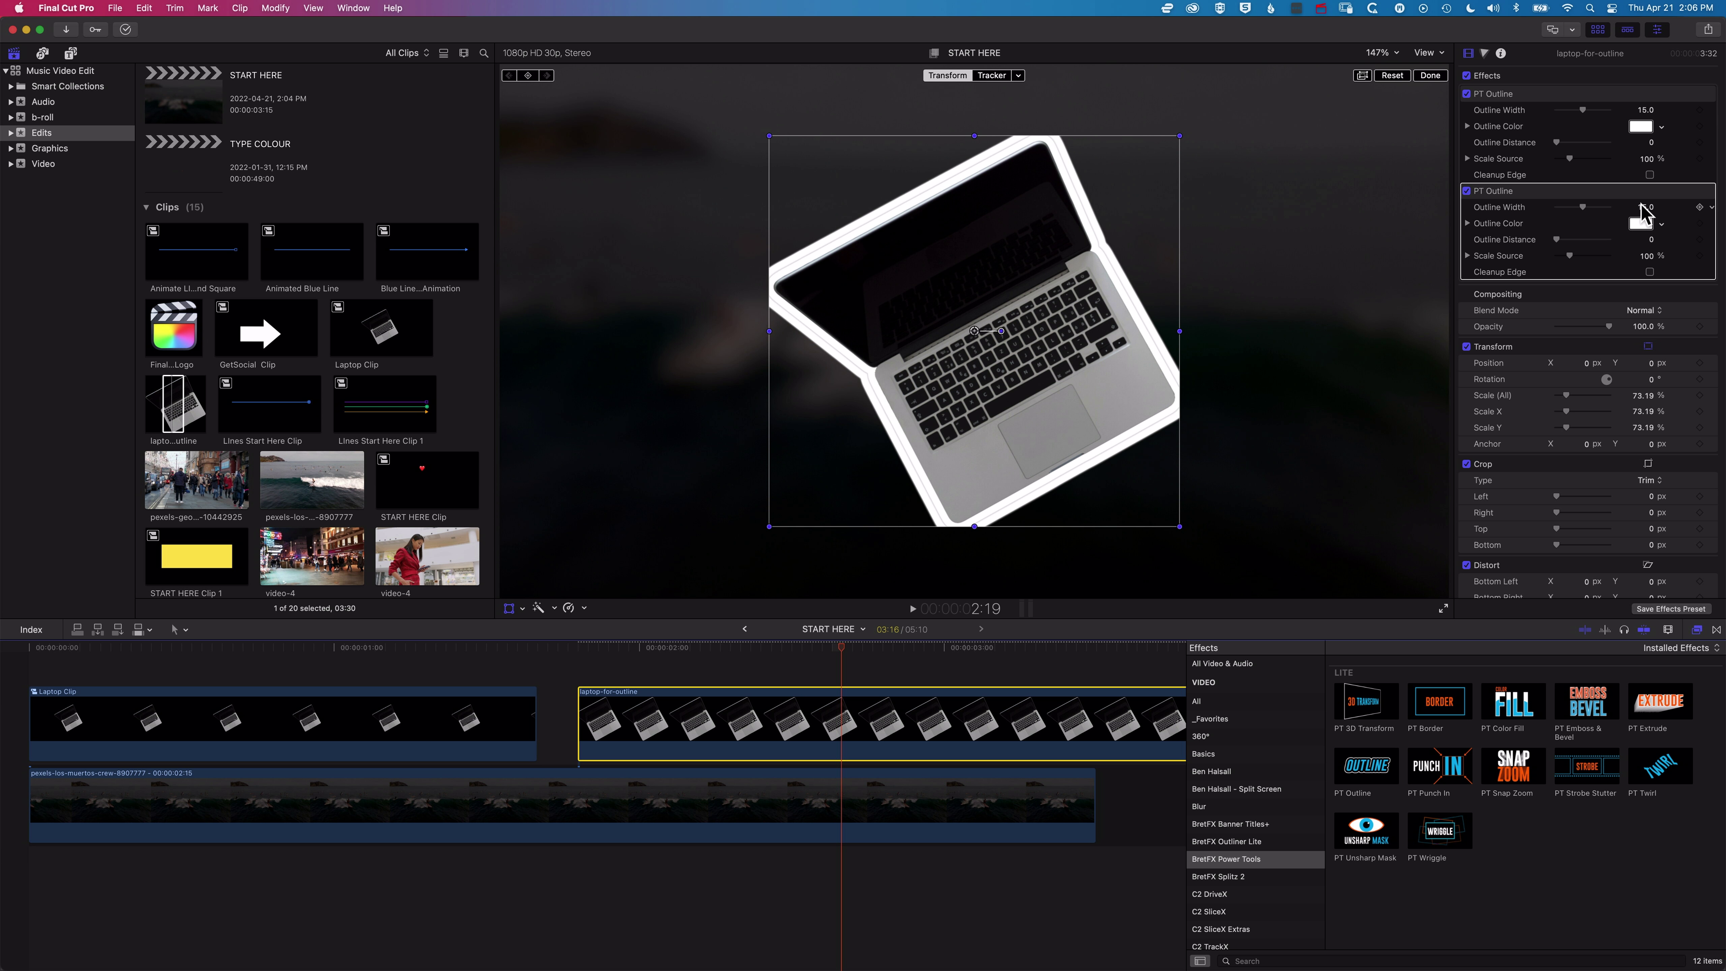
left_click(1661, 226)
left_click(1642, 262)
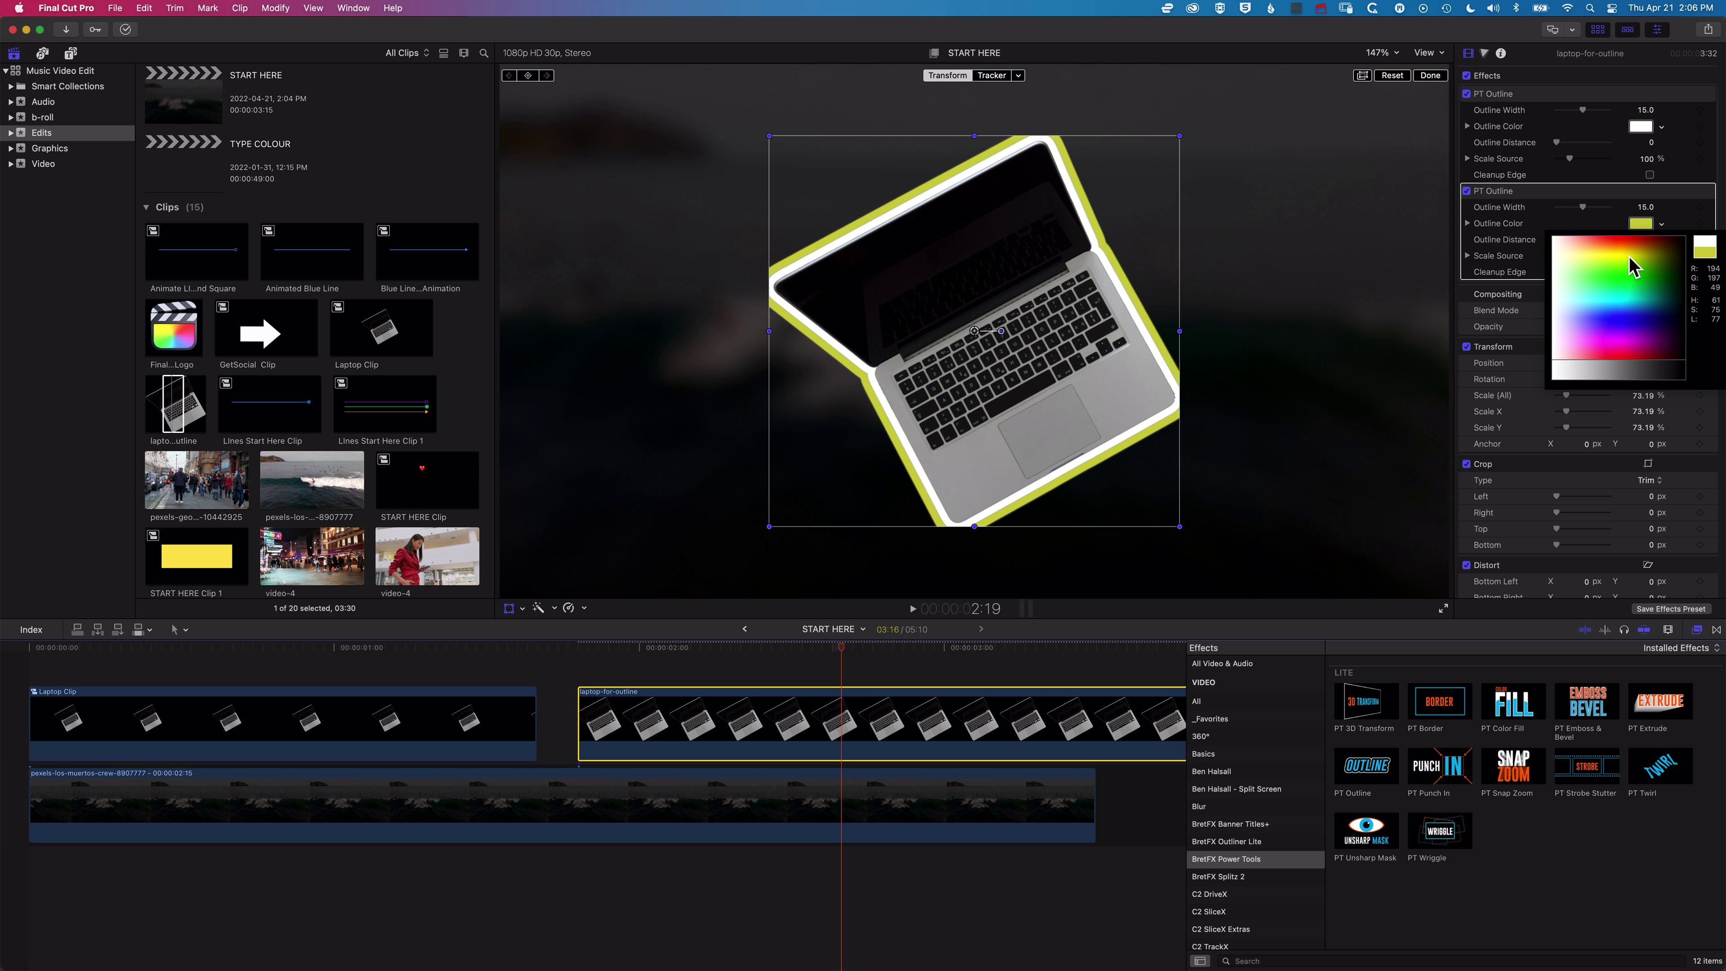
left_click_drag(1583, 207, 1604, 206)
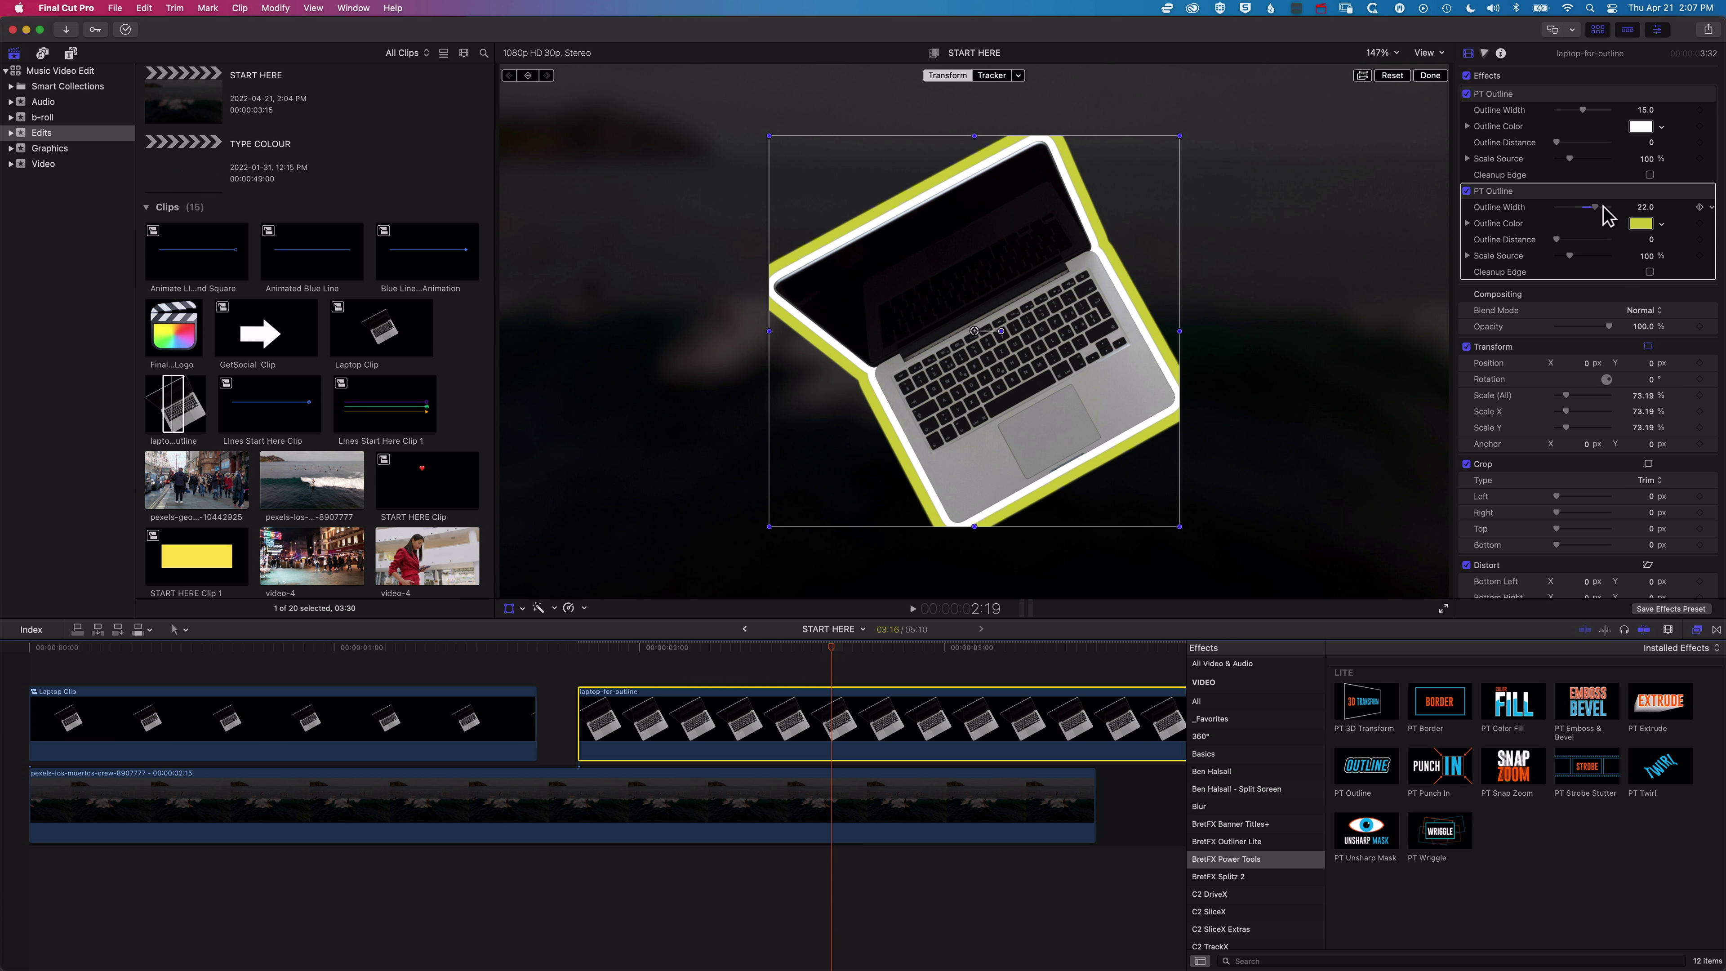
left_click(424, 654)
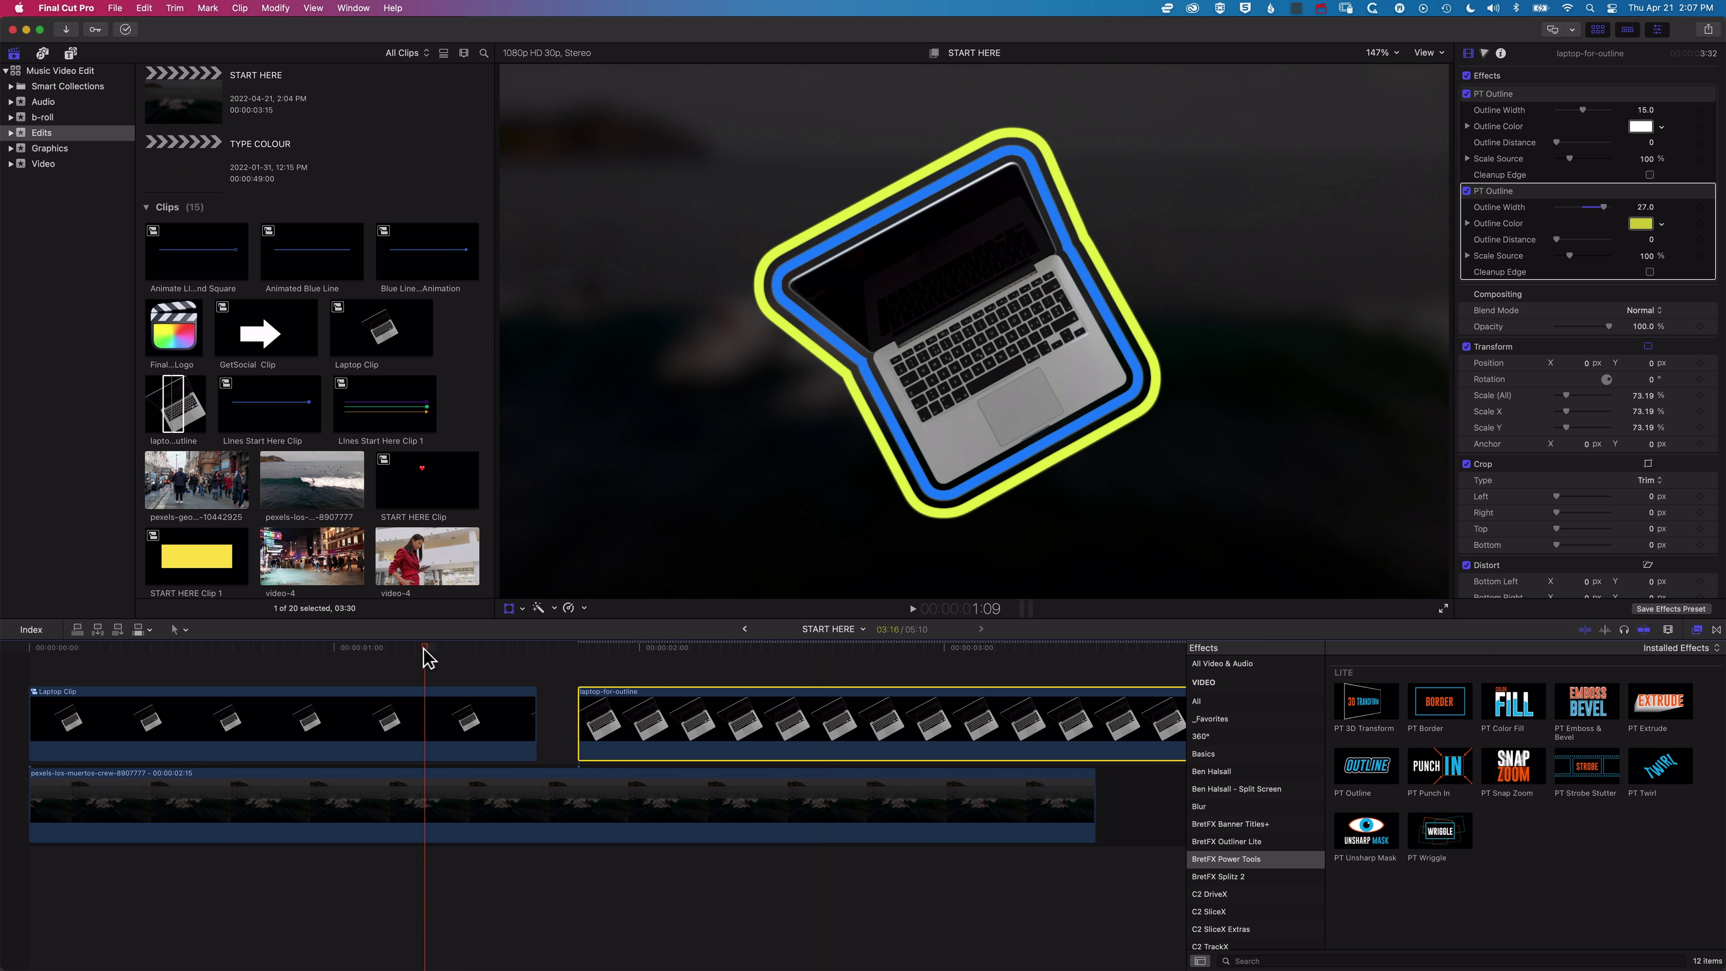
left_click(424, 726)
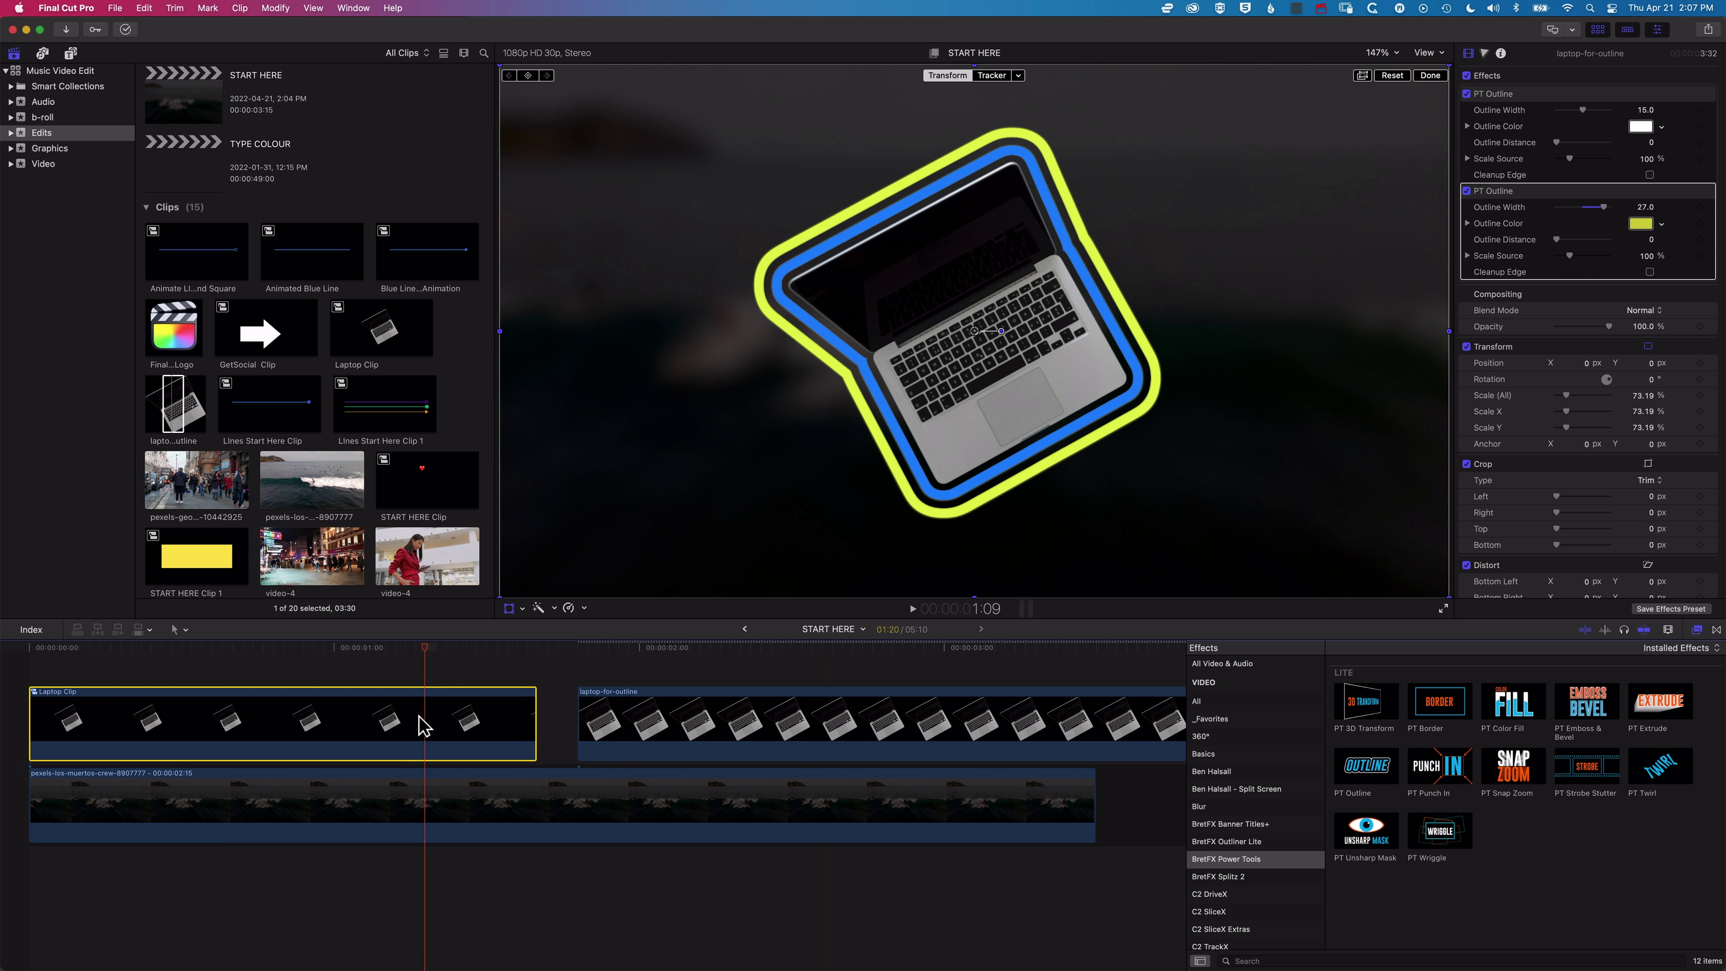
left_click(117, 9)
mouse_move(266, 28)
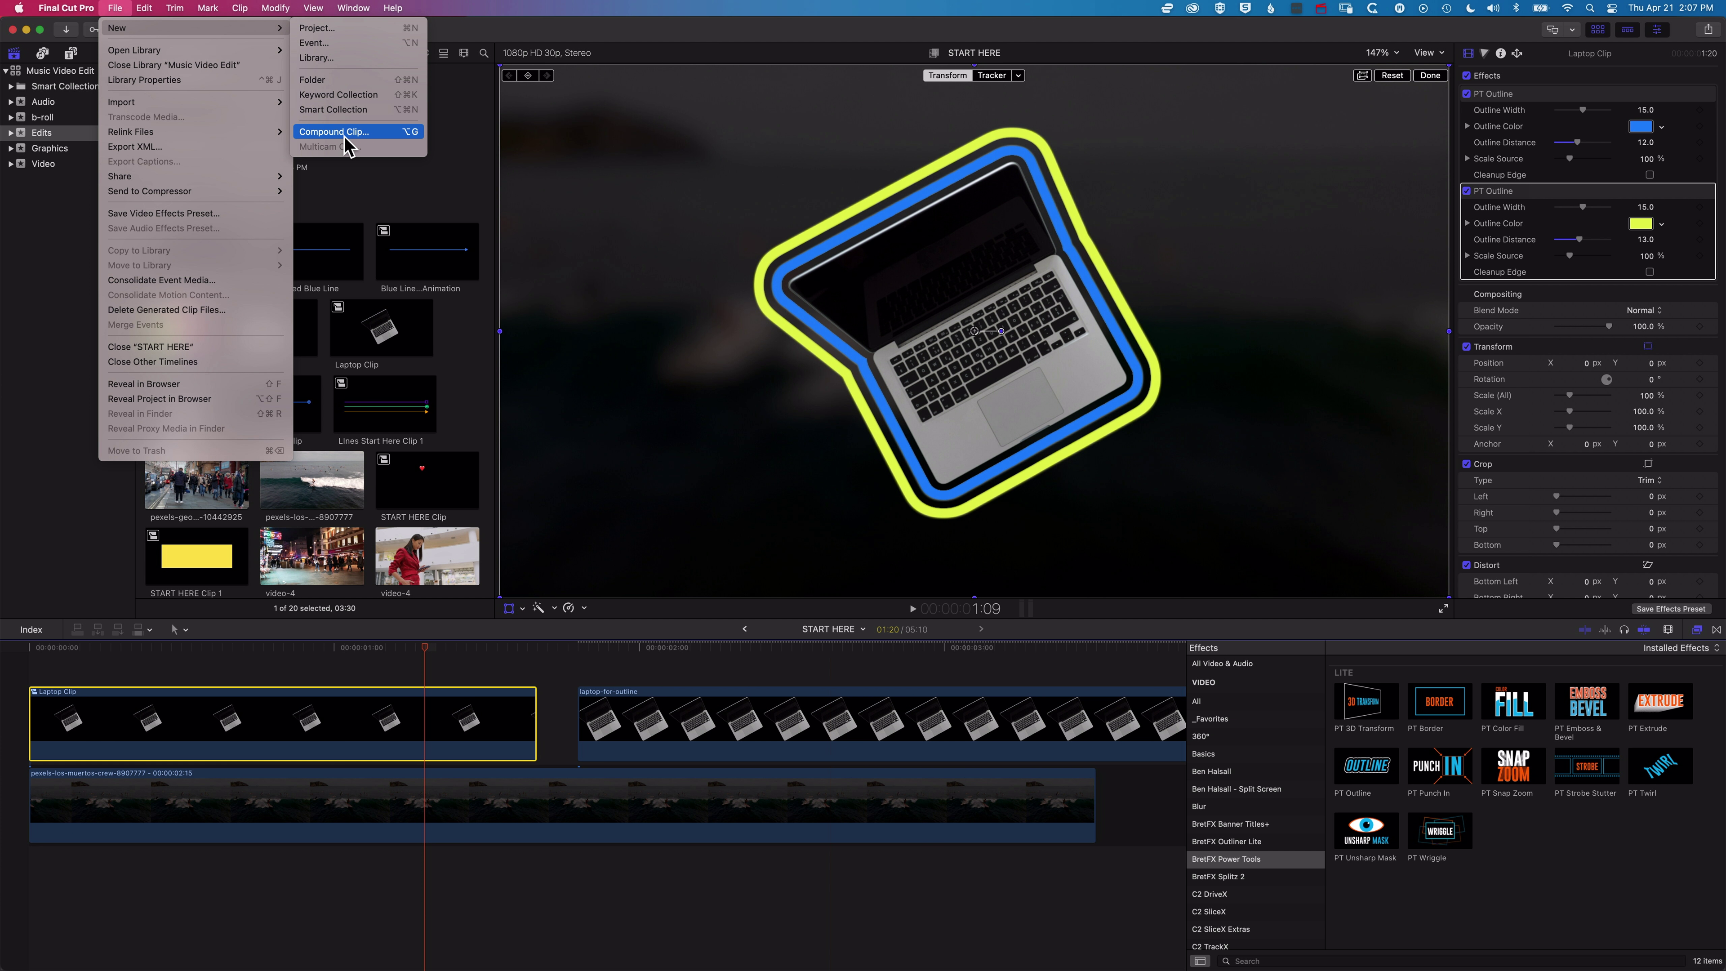
left_click(501, 39)
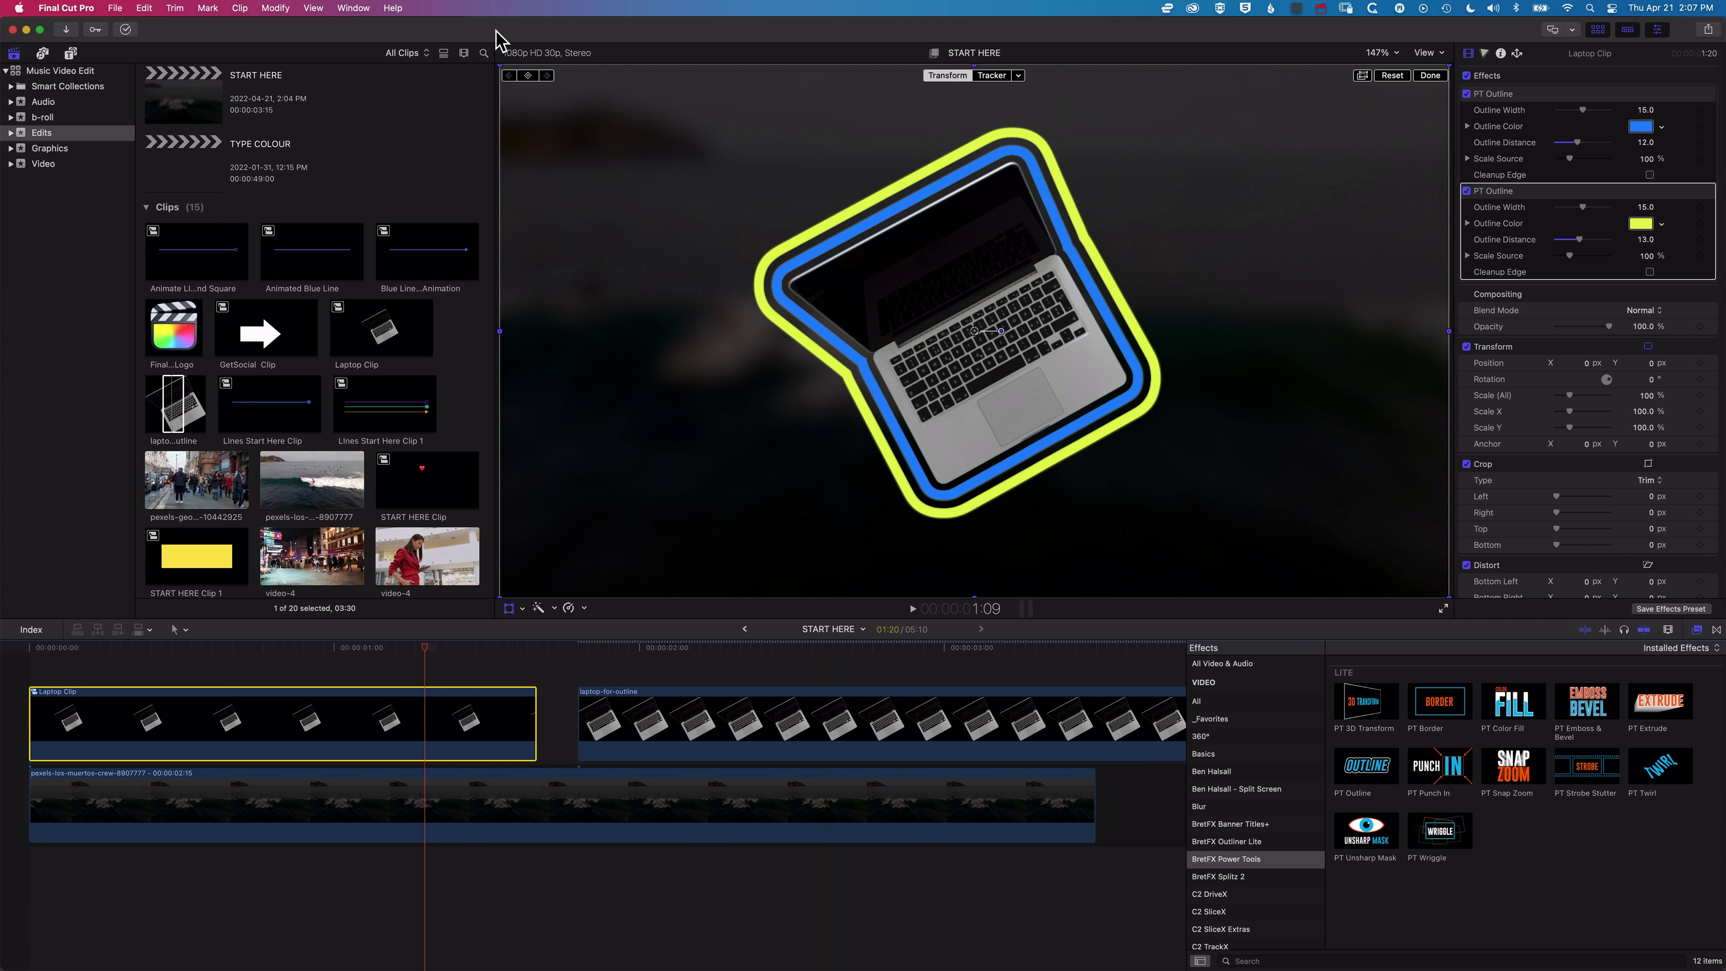